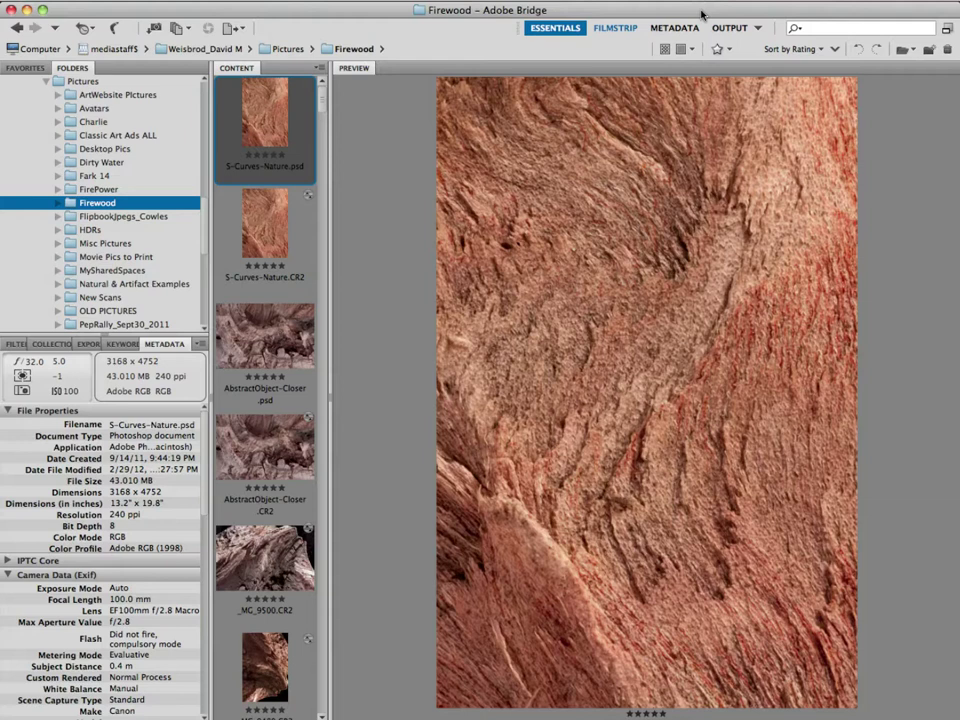
Select S-Curves-Nature.CR2 in Bridge to show its Camera Raw metadata, then bring up its context menu
click(266, 254)
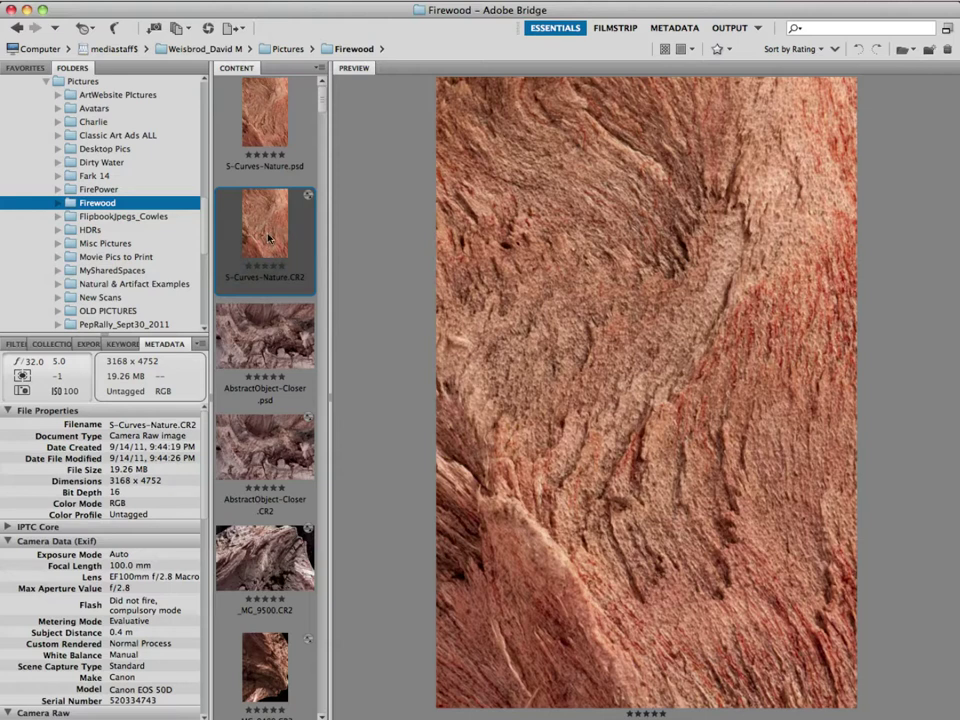
right_click(268, 236)
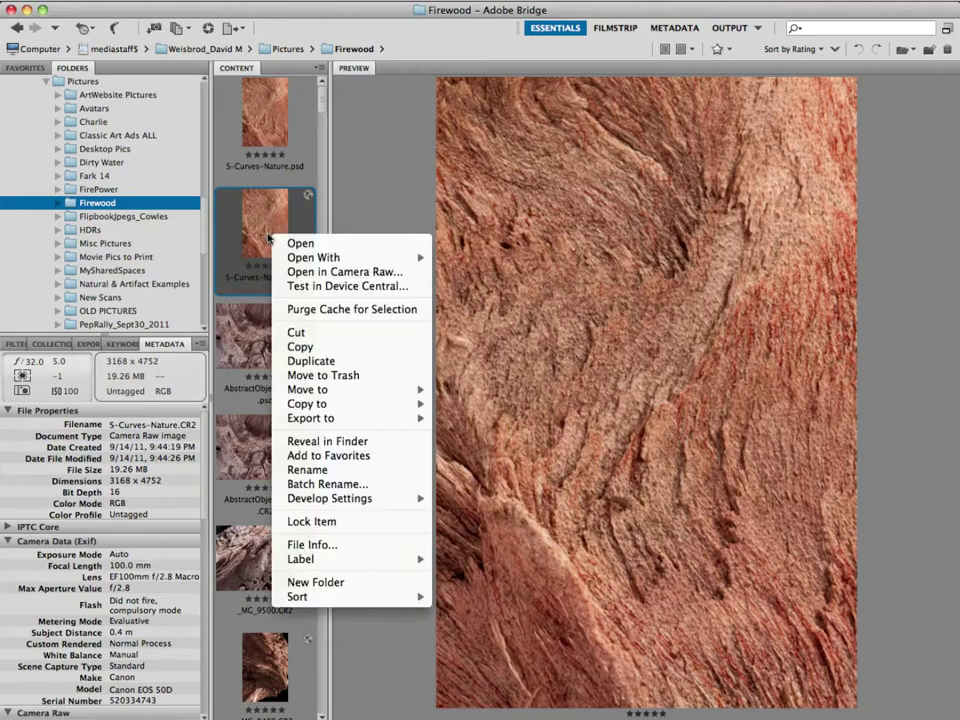
Reveal the raw file in Finder, enlarge the window, select _MG_9485.CR2, then return to Bridge
click(333, 441)
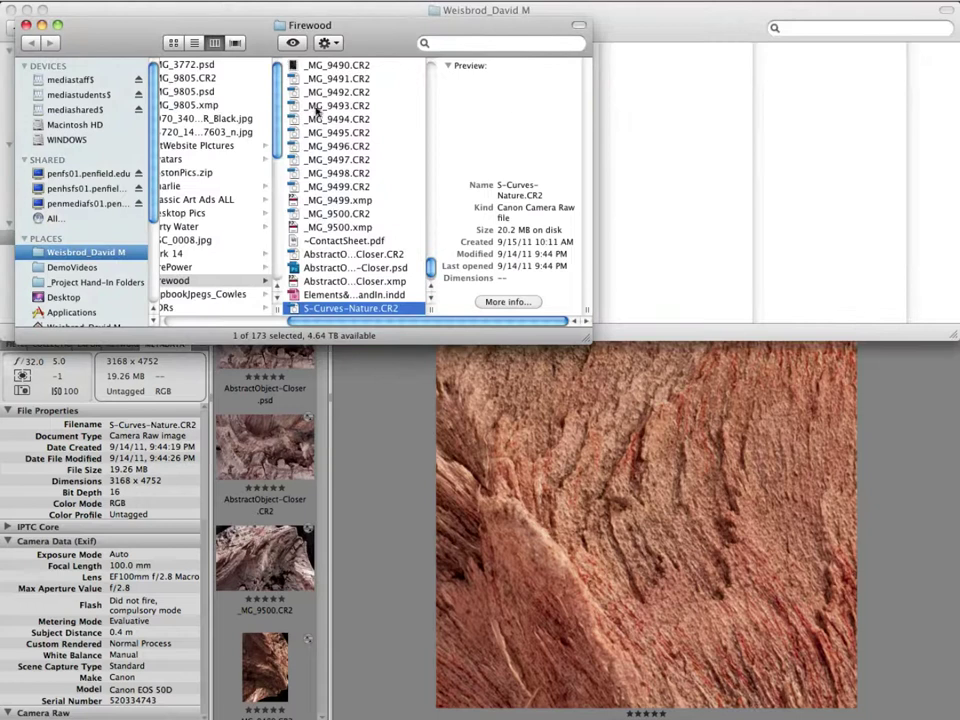
drag(578, 332, 757, 574)
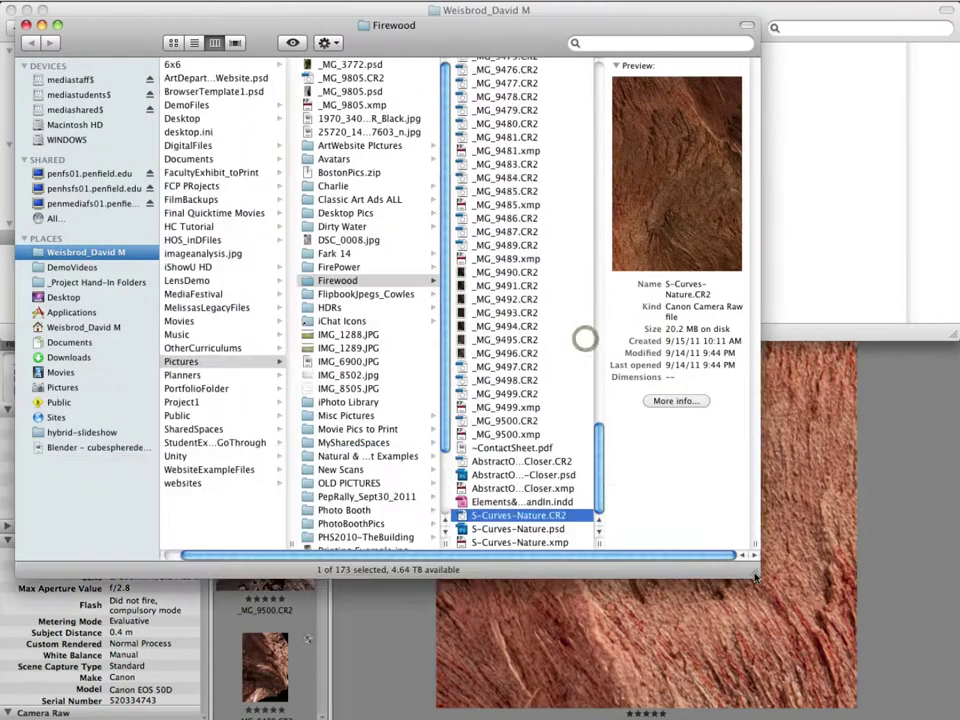
click(520, 191)
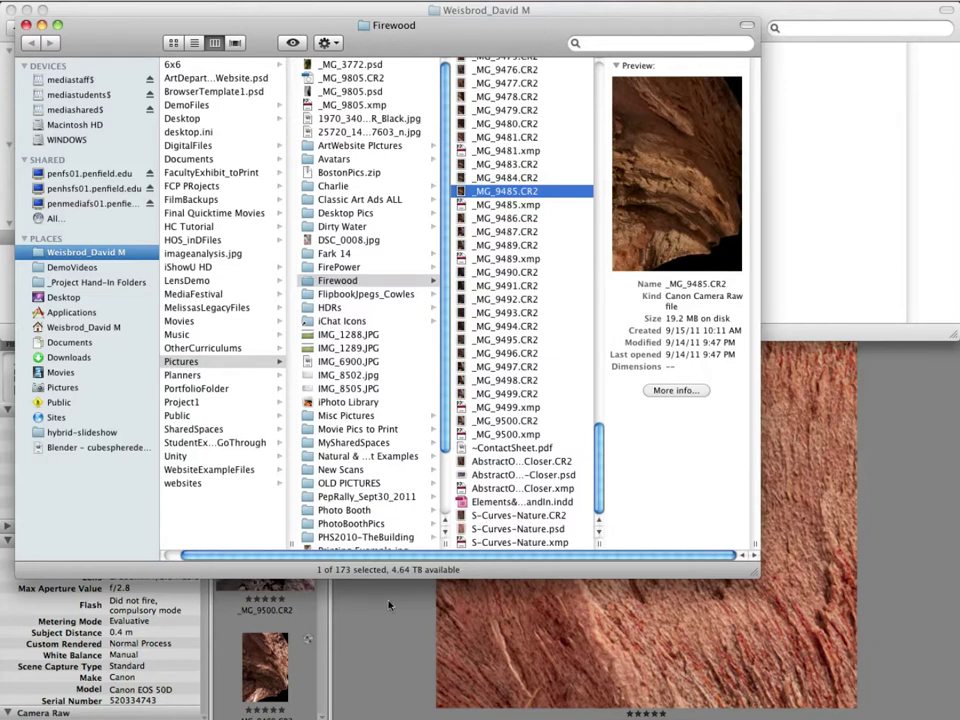
click(379, 626)
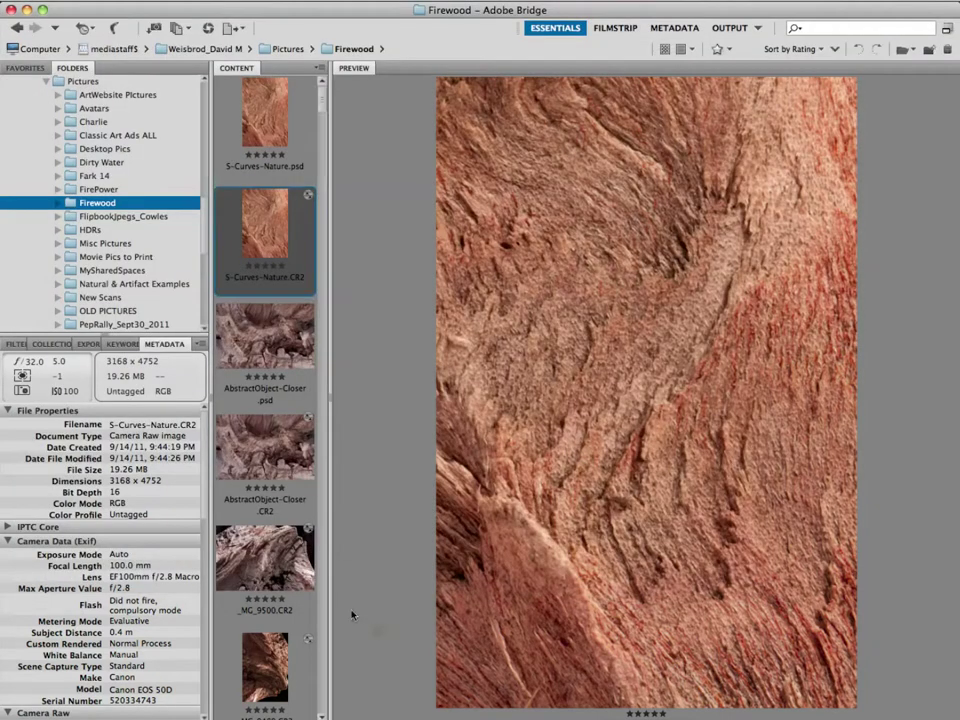
Sort the Bridge thumbnails by filename
click(240, 0)
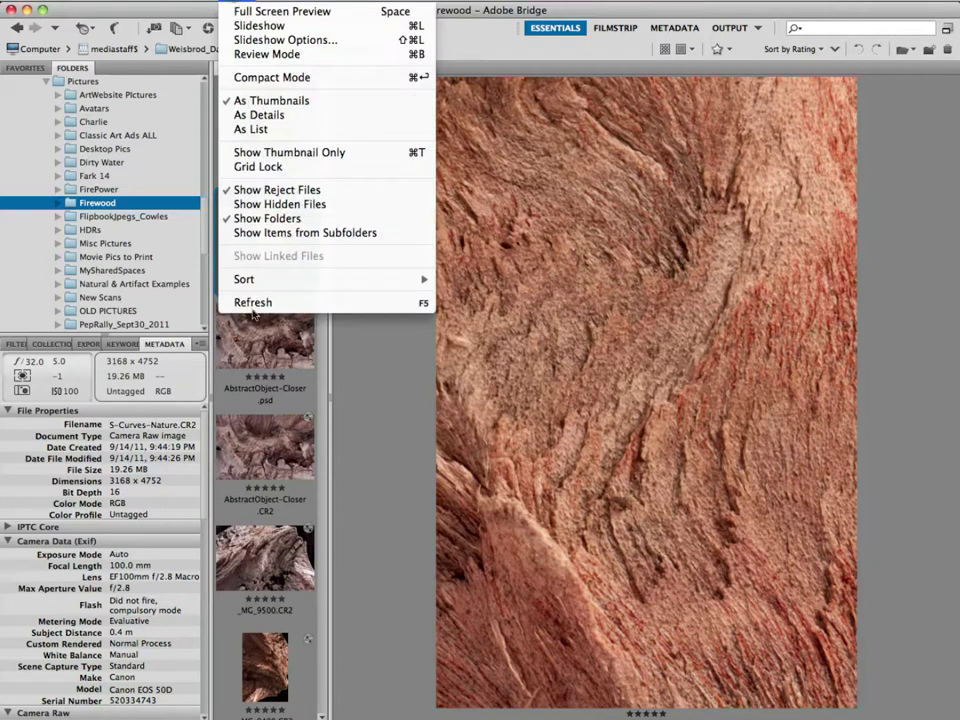
mouse_move(410, 279)
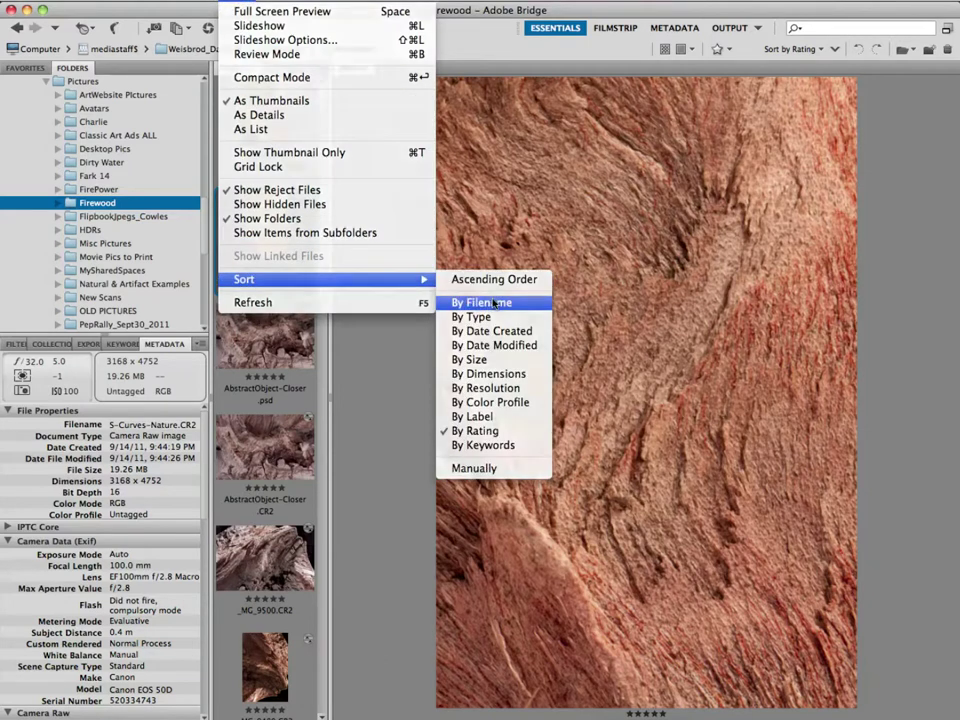
click(471, 304)
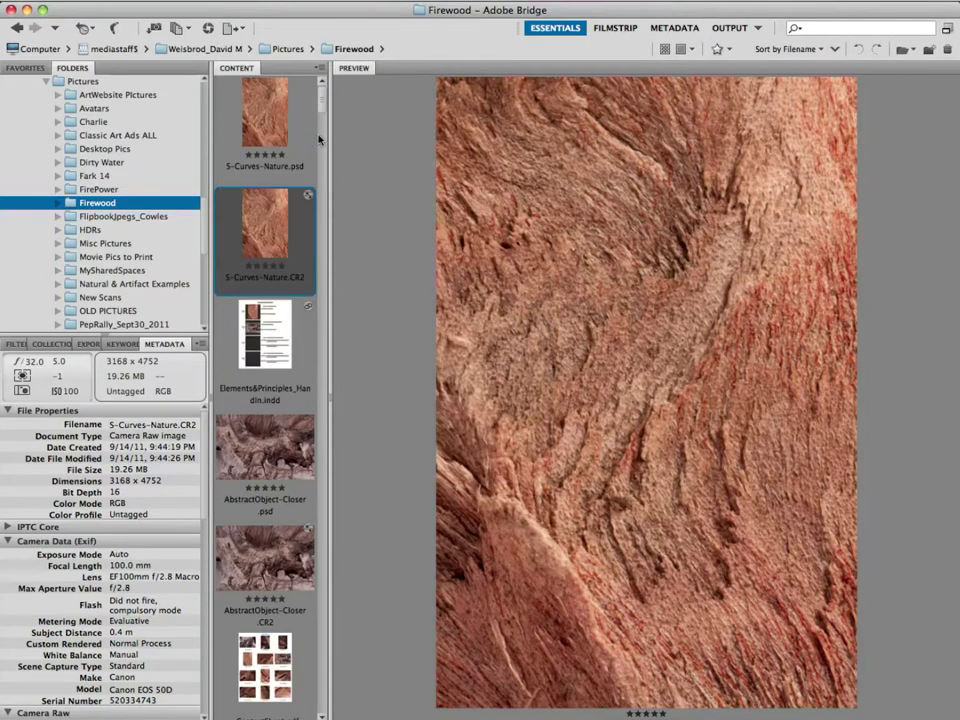
drag(320, 95, 313, 185)
Rotate _MG_9485.CR2 90° counterclockwise into landscape and bring Finder back to the front
click(222, 172)
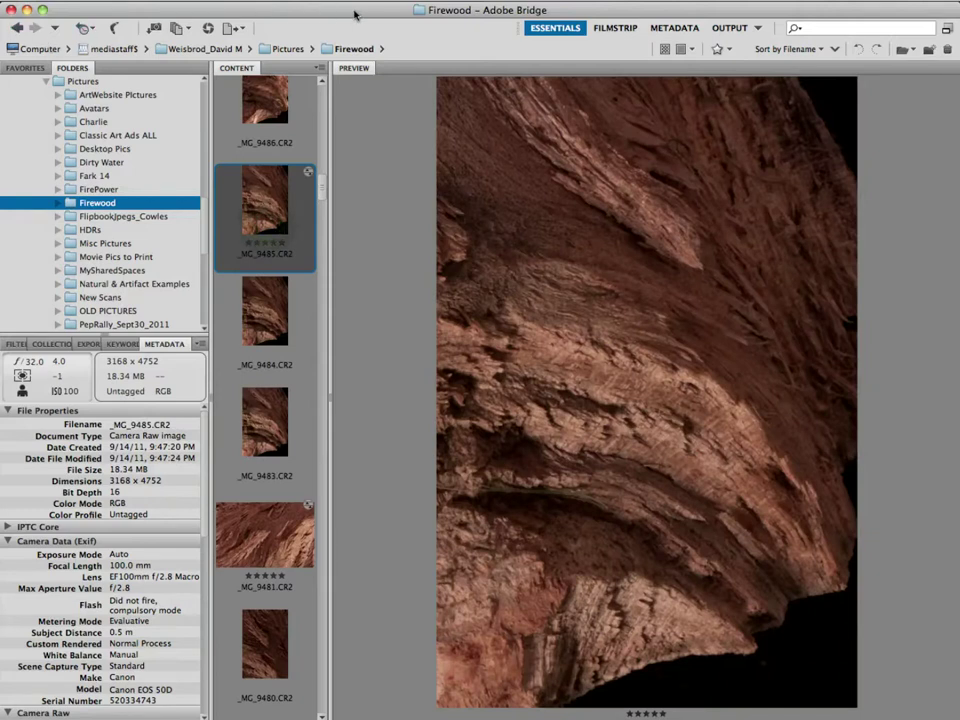
click(268, 1)
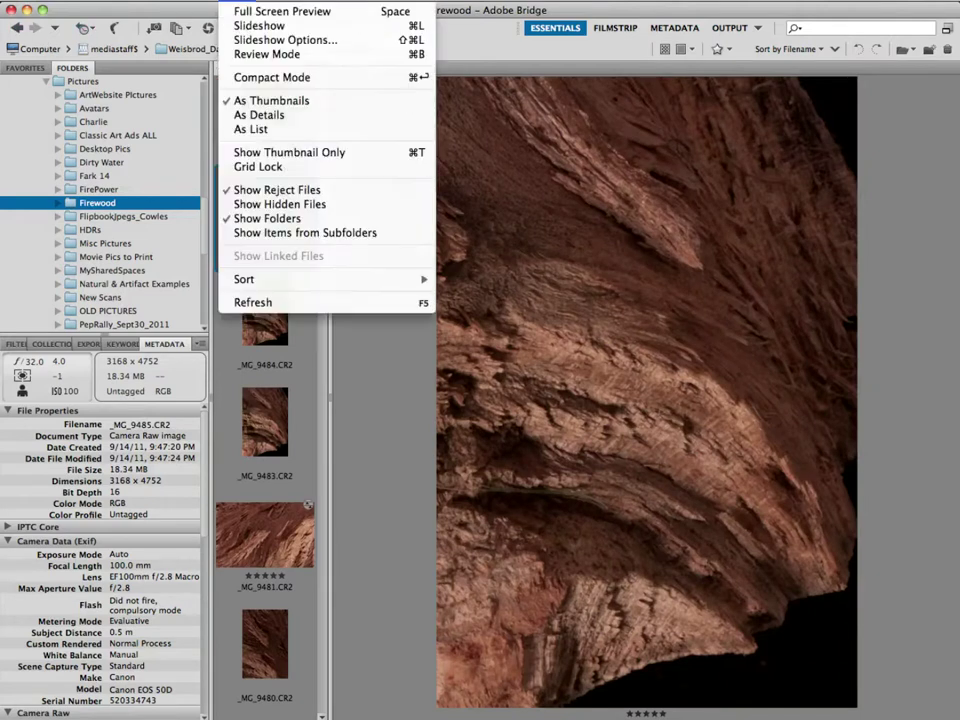
key(Escape)
right_click(258, 187)
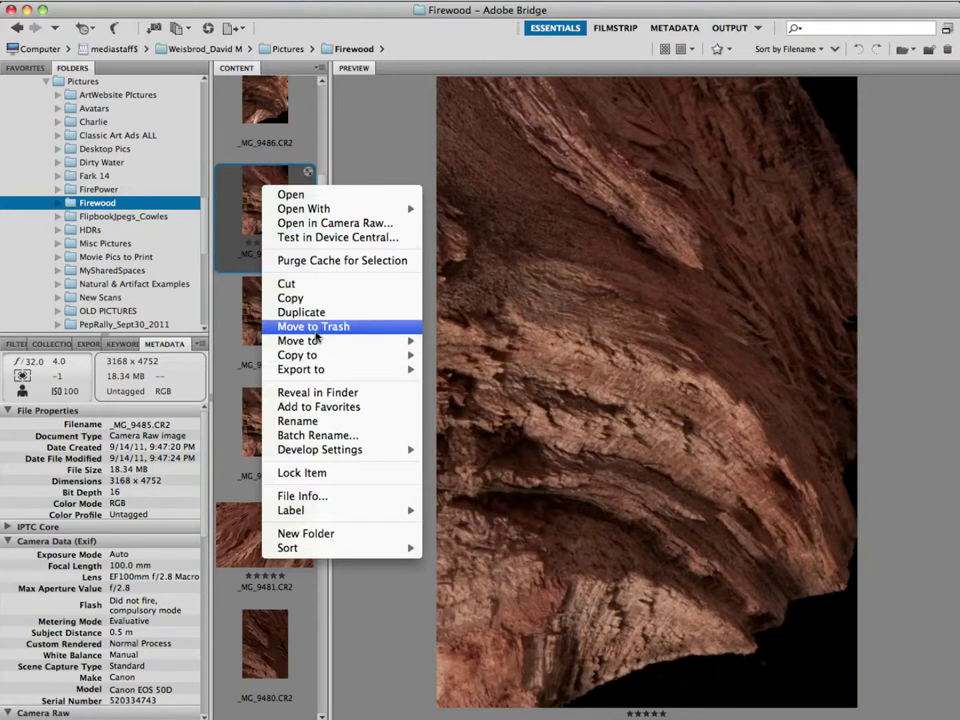
key(Escape)
click(203, 1)
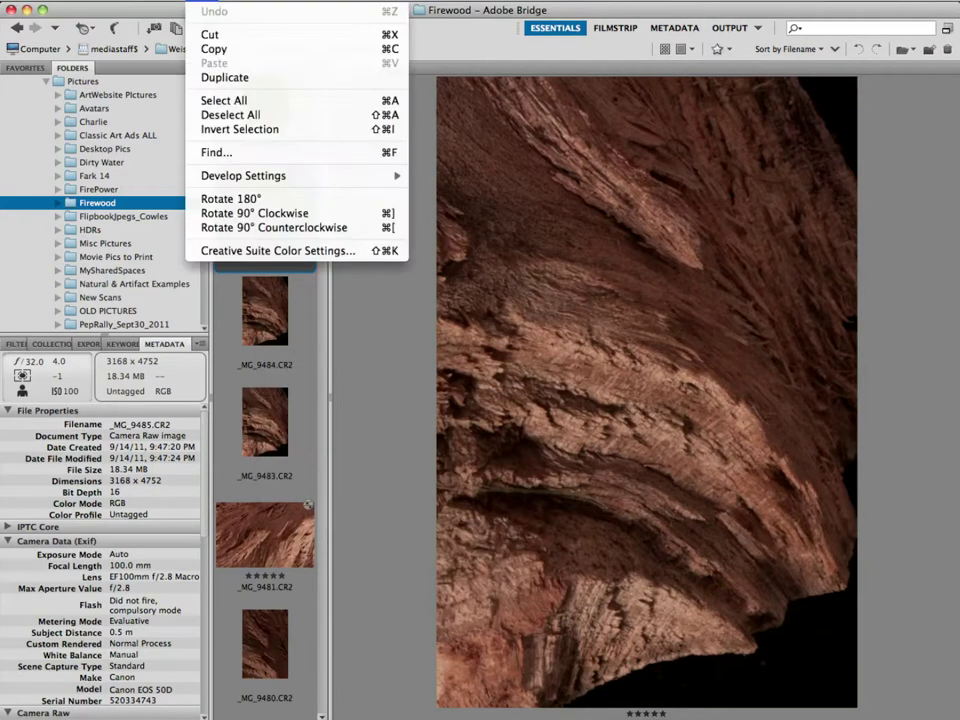
click(240, 227)
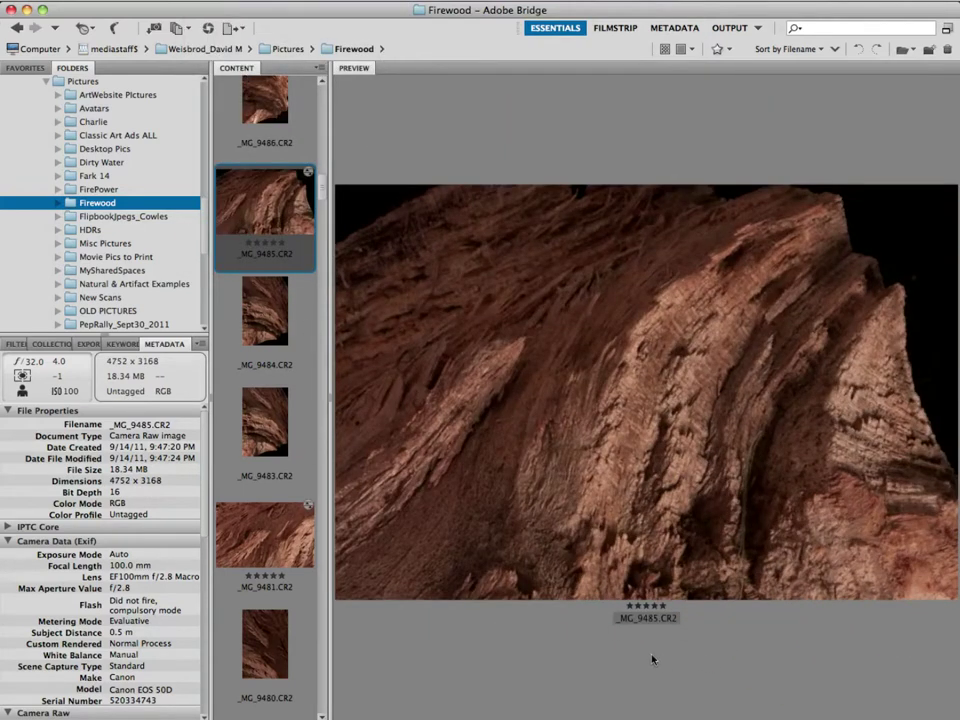
mouse_move(420, 708)
click(72, 708)
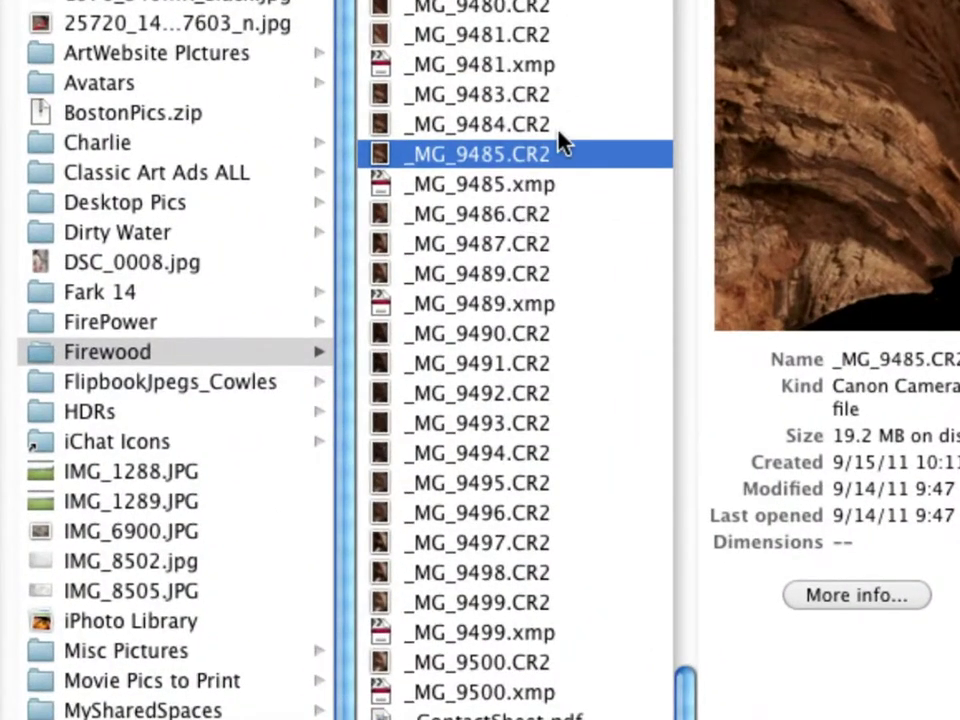
Compare _MG_9485.xmp and _MG_9485.CR2 in Finder's column view, then return to Bridge
click(510, 190)
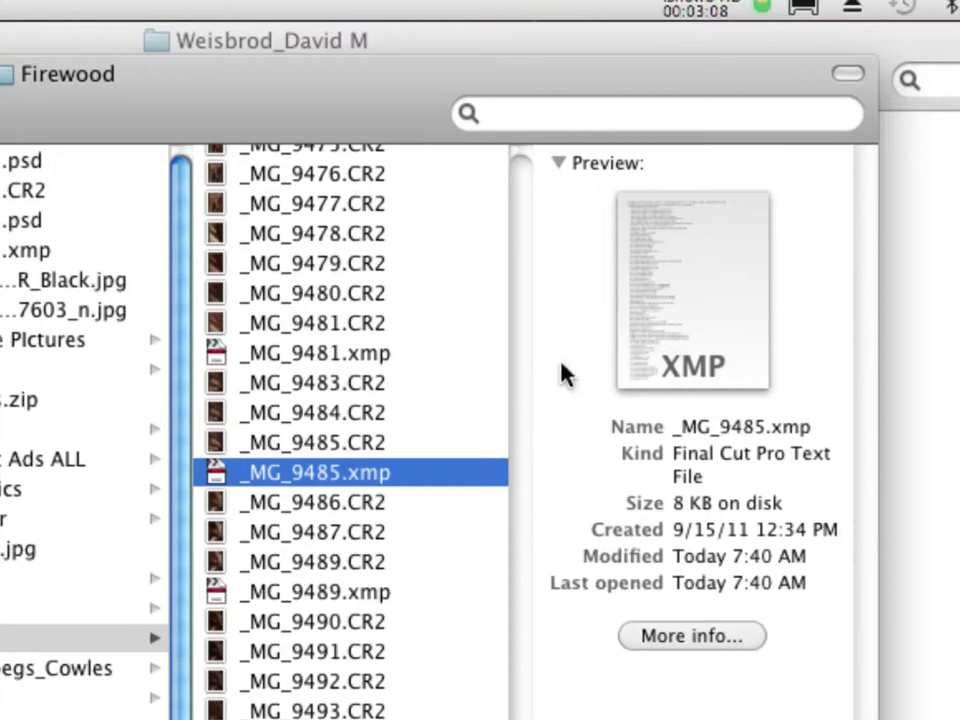
click(329, 447)
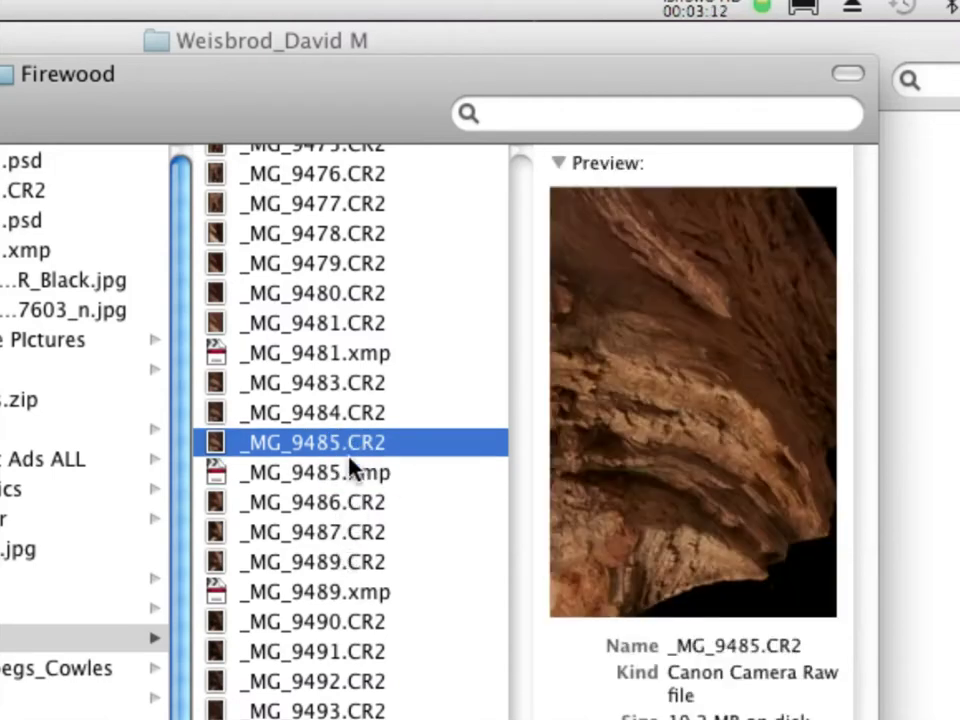
click(347, 470)
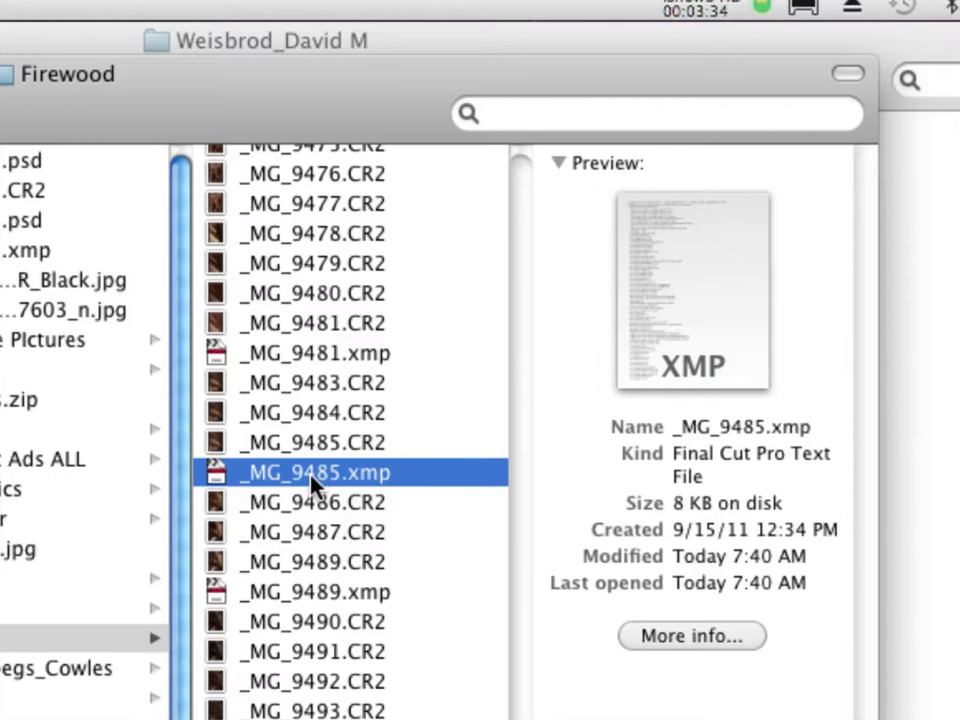
click(334, 446)
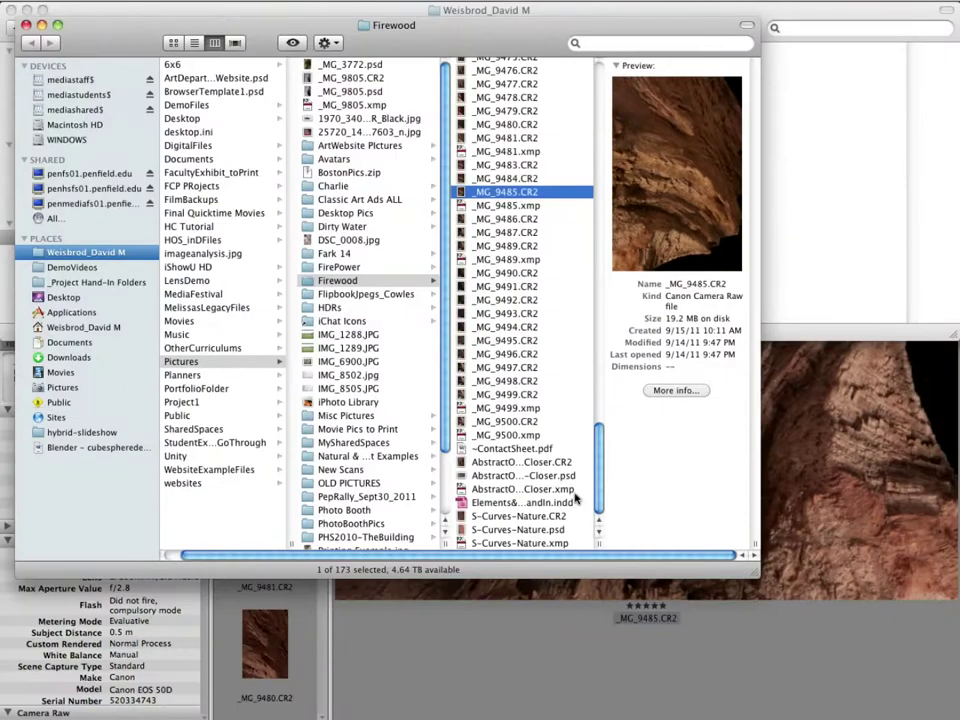
click(505, 655)
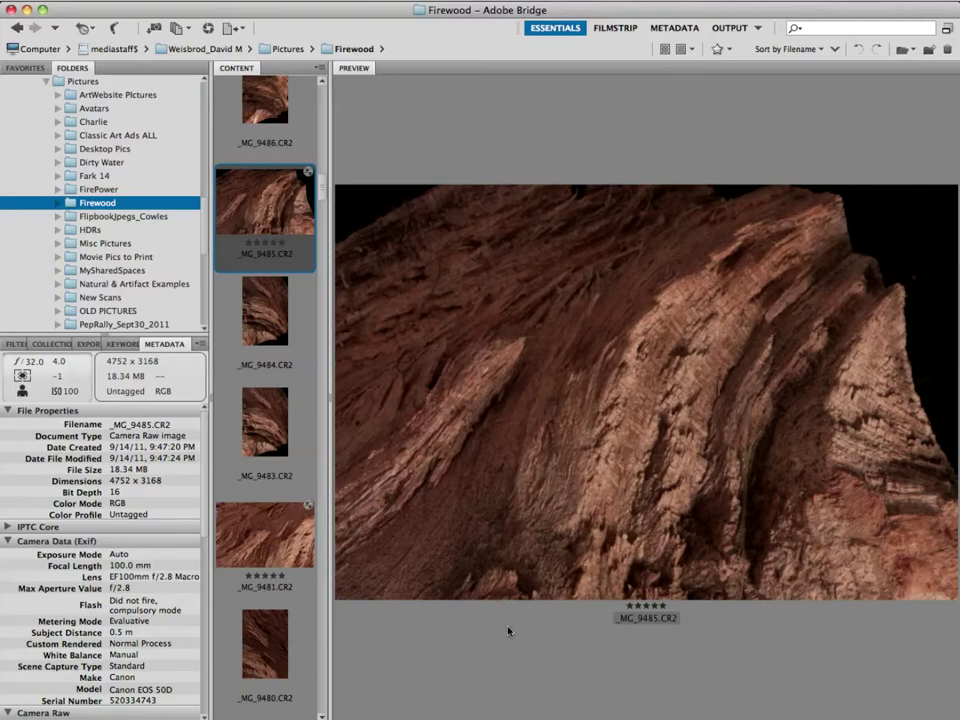
Open _MG_9485.CR2 in Camera Raw via the context menu's Open in Camera Raw and a double-click
right_click(254, 211)
mouse_move(400, 231)
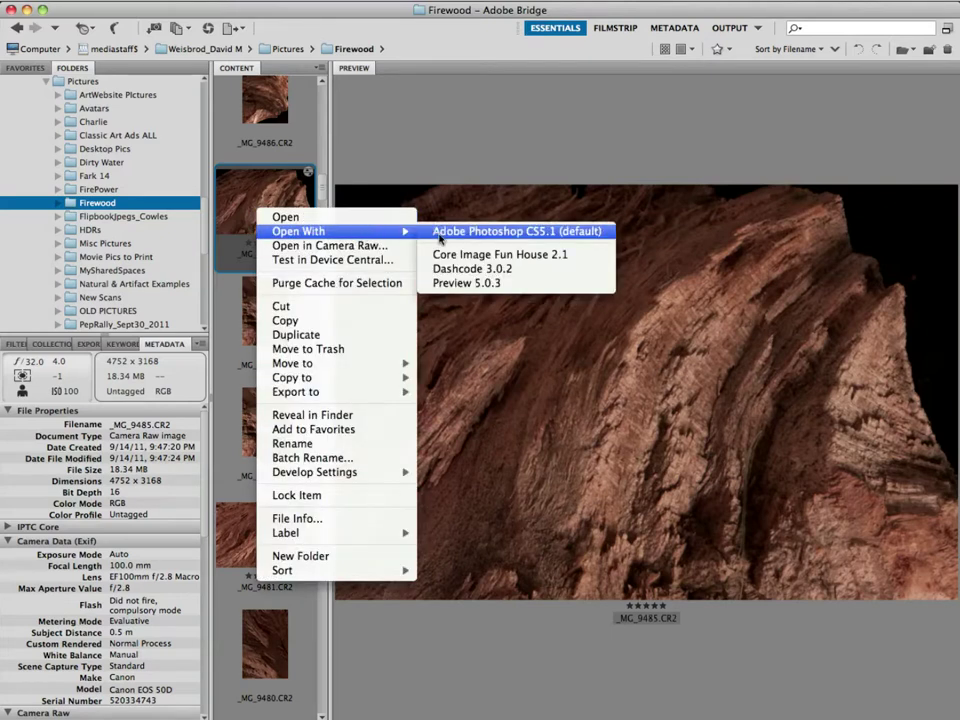
click(340, 245)
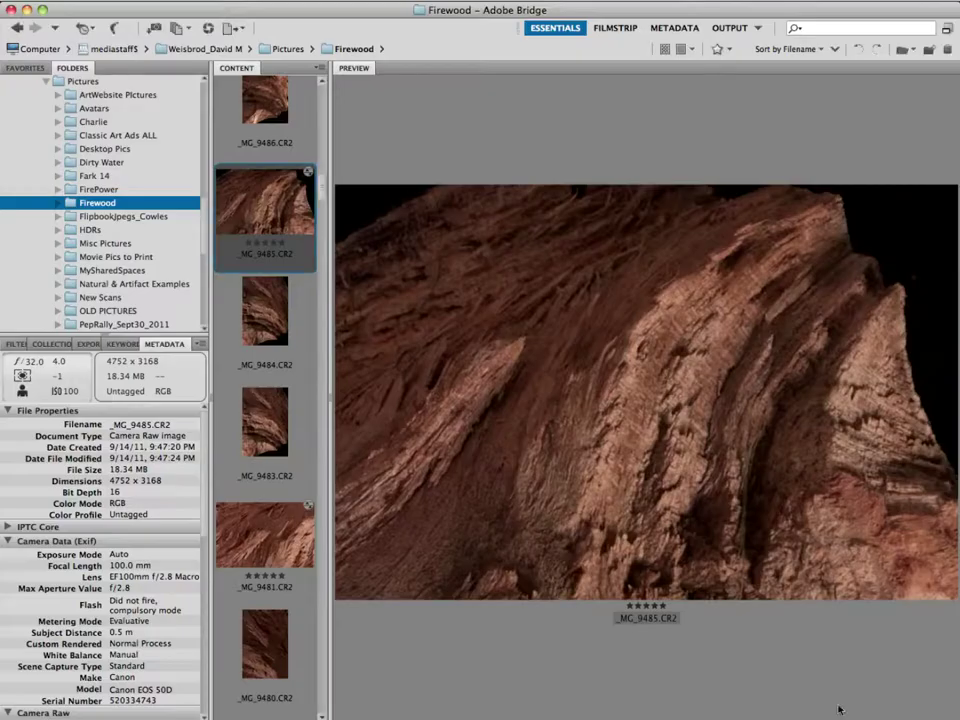
double_click(283, 204)
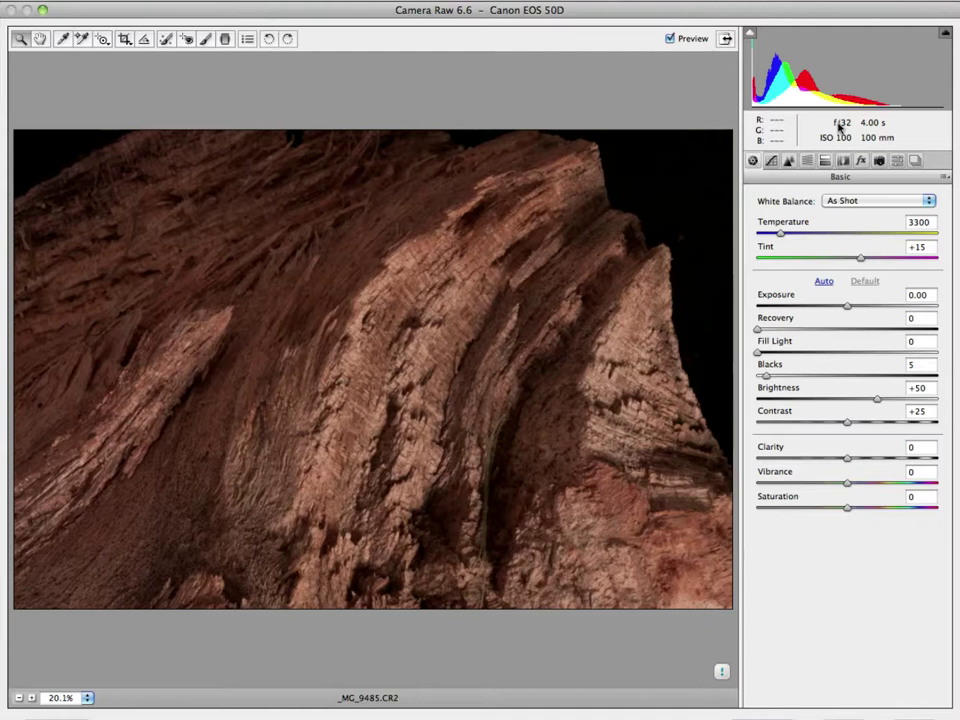
Rotate the photo to portrait and back, then zoom in to 50% on the wood texture
click(289, 39)
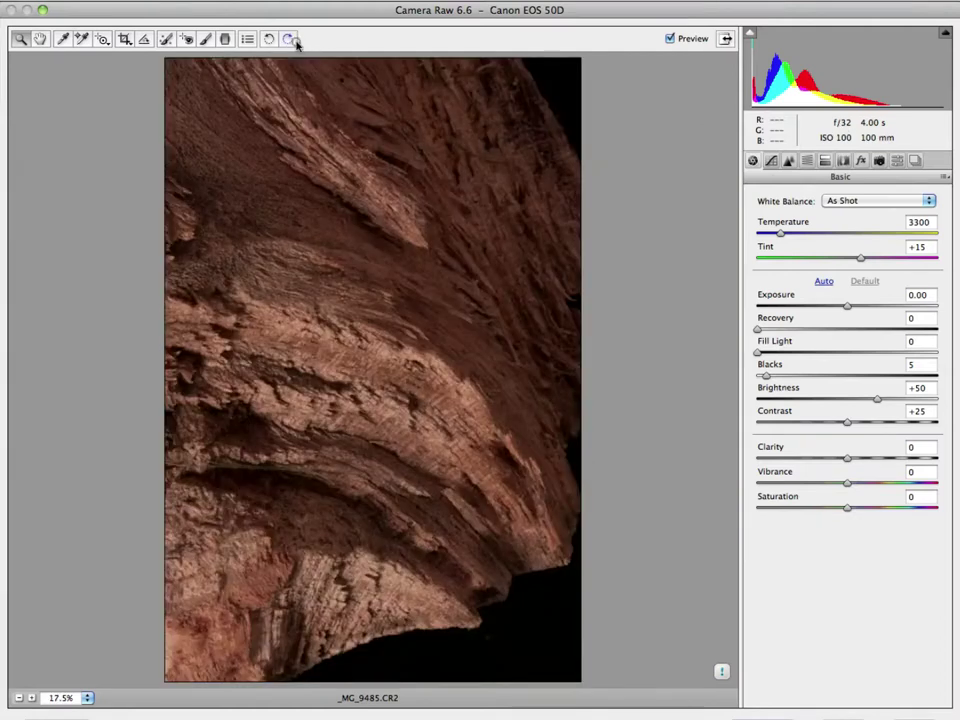
click(289, 39)
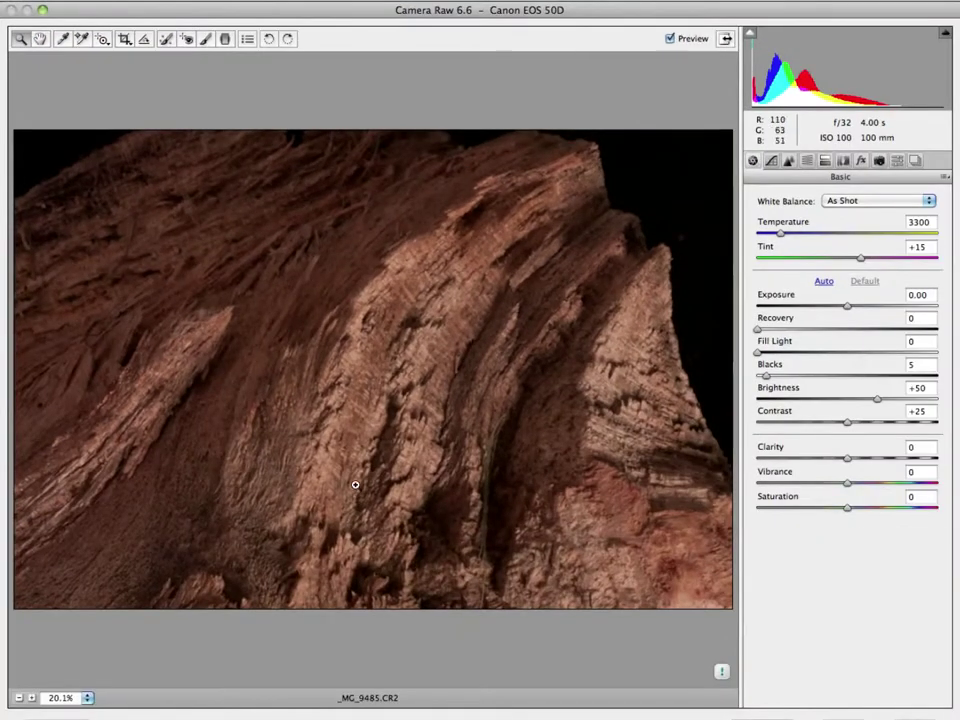
click(31, 697)
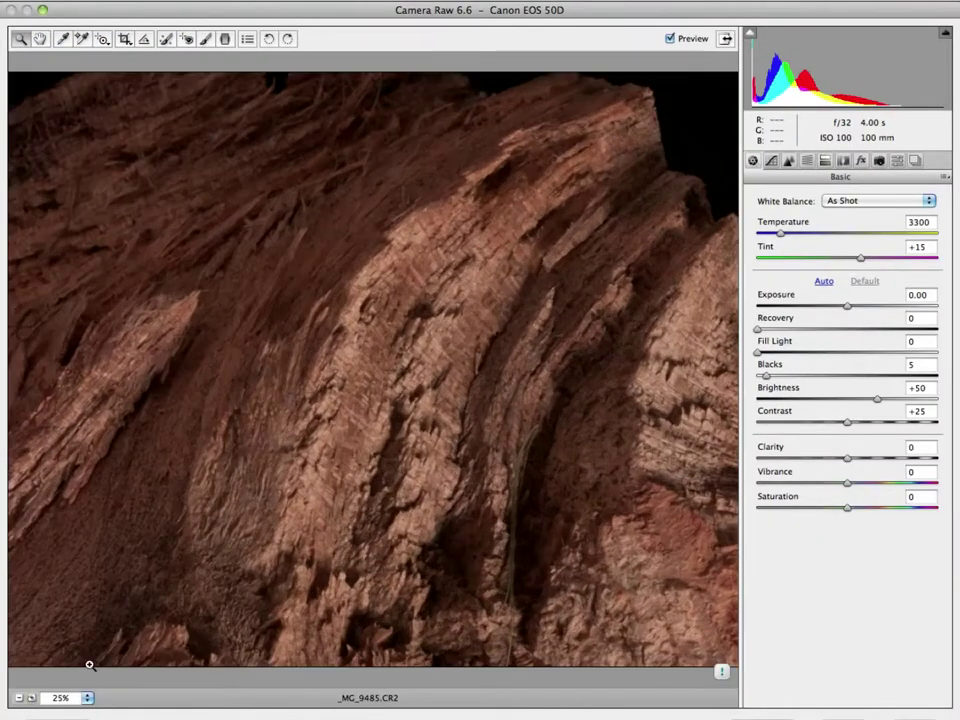
click(313, 346)
click(313, 346)
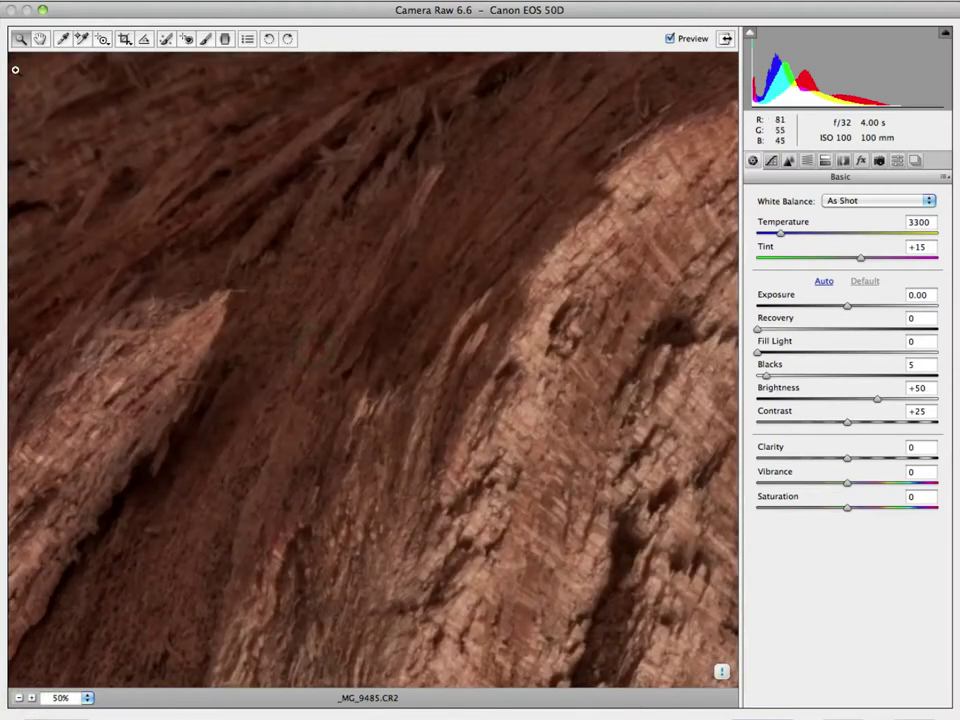
Pan around the wood grain, then zoom the preview out to 25%
click(39, 38)
drag(557, 245, 311, 306)
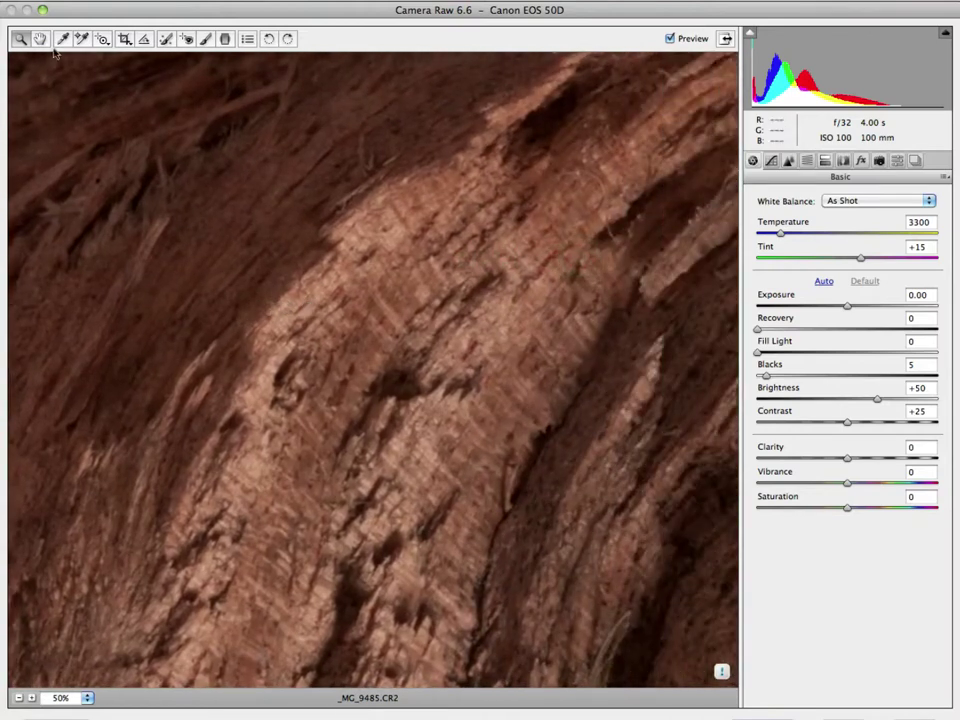
click(39, 38)
drag(568, 304, 544, 454)
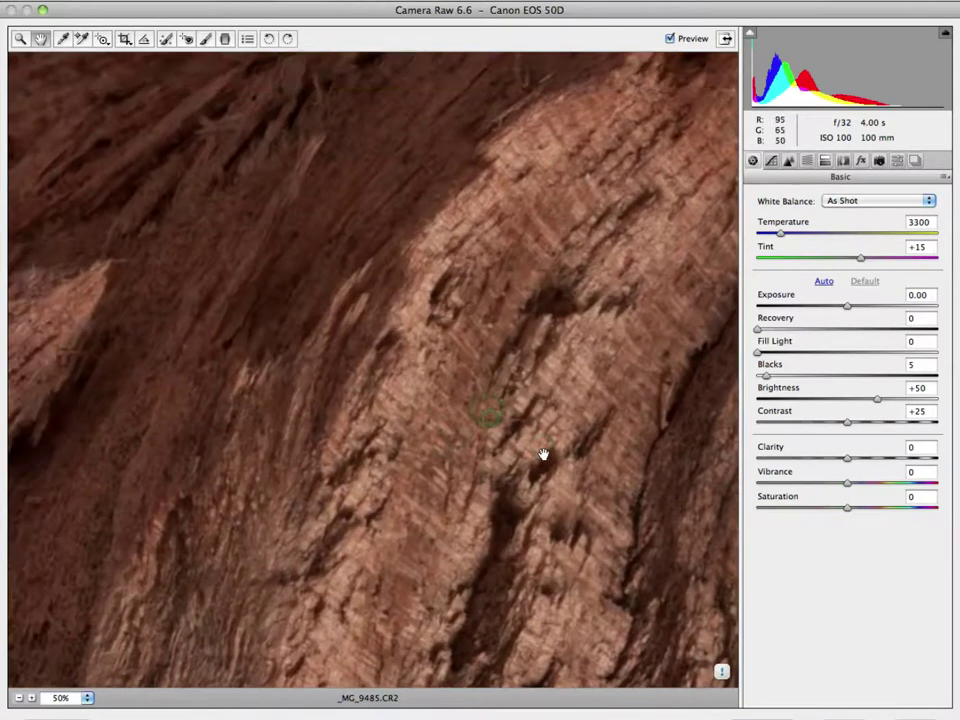
click(722, 675)
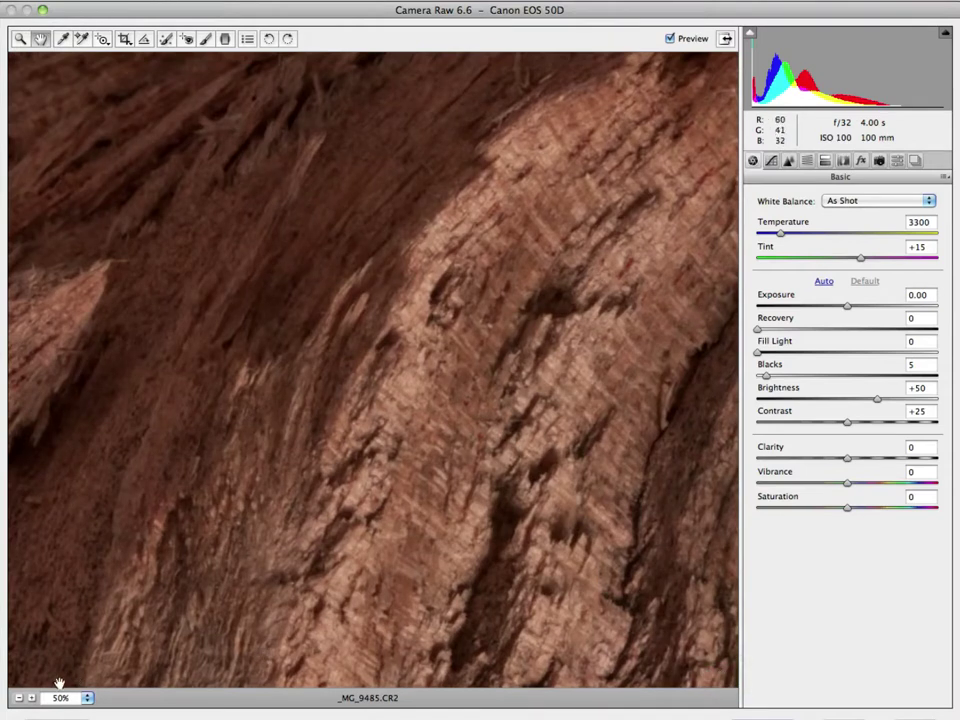
click(18, 699)
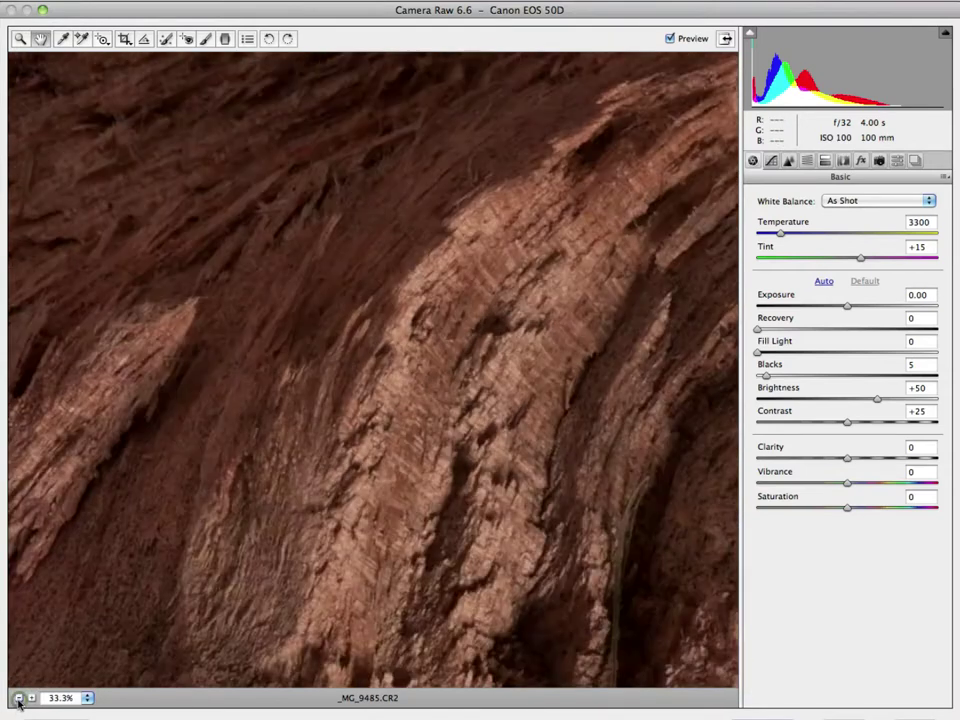
click(18, 699)
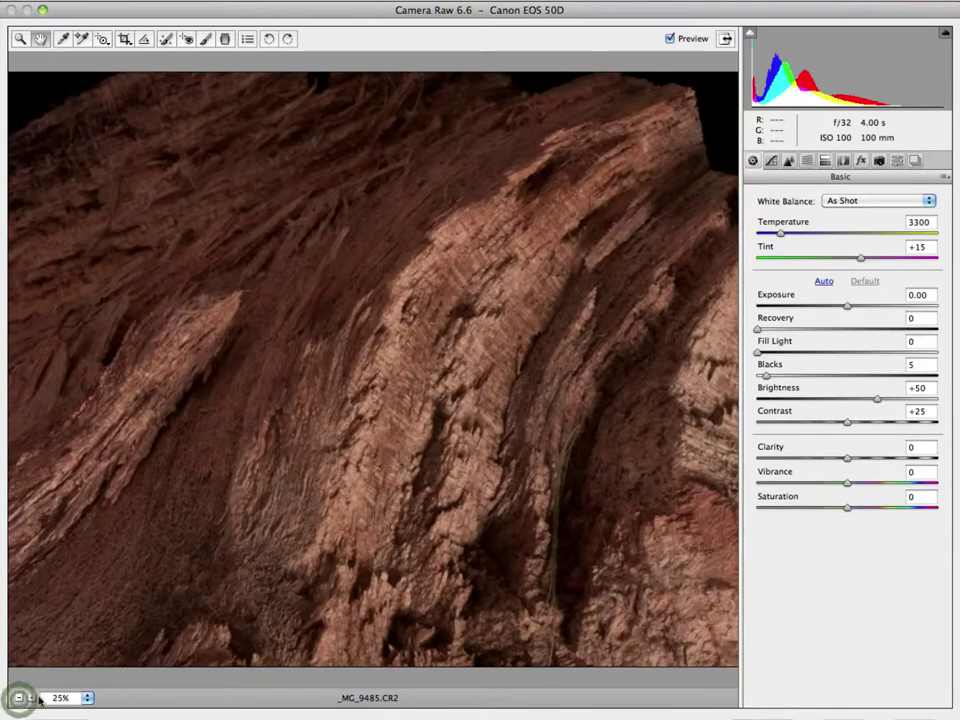
click(124, 40)
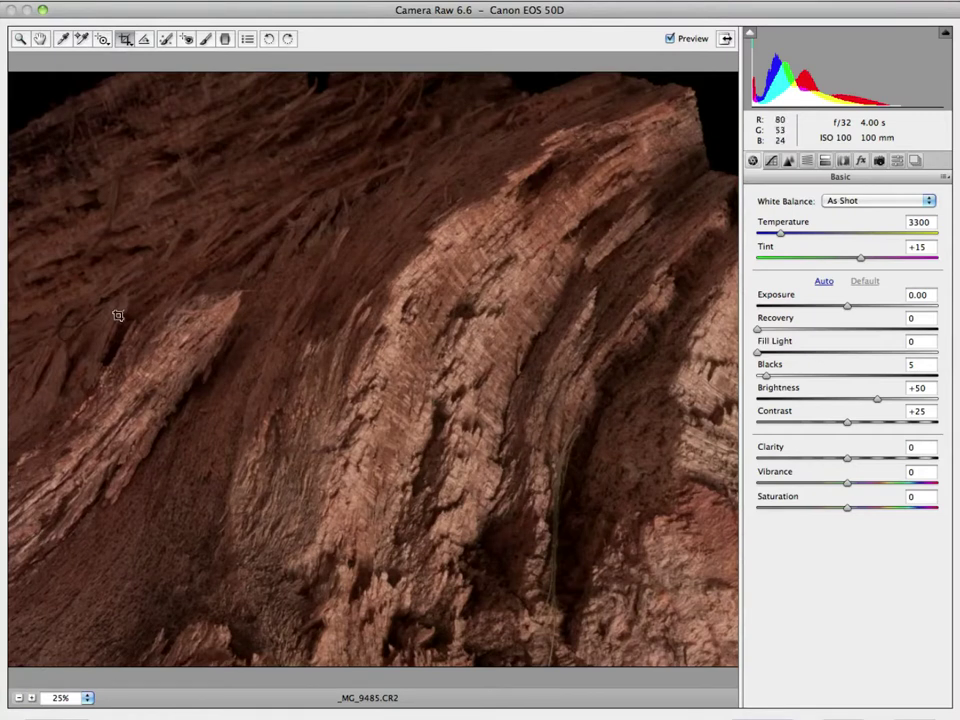
click(19, 697)
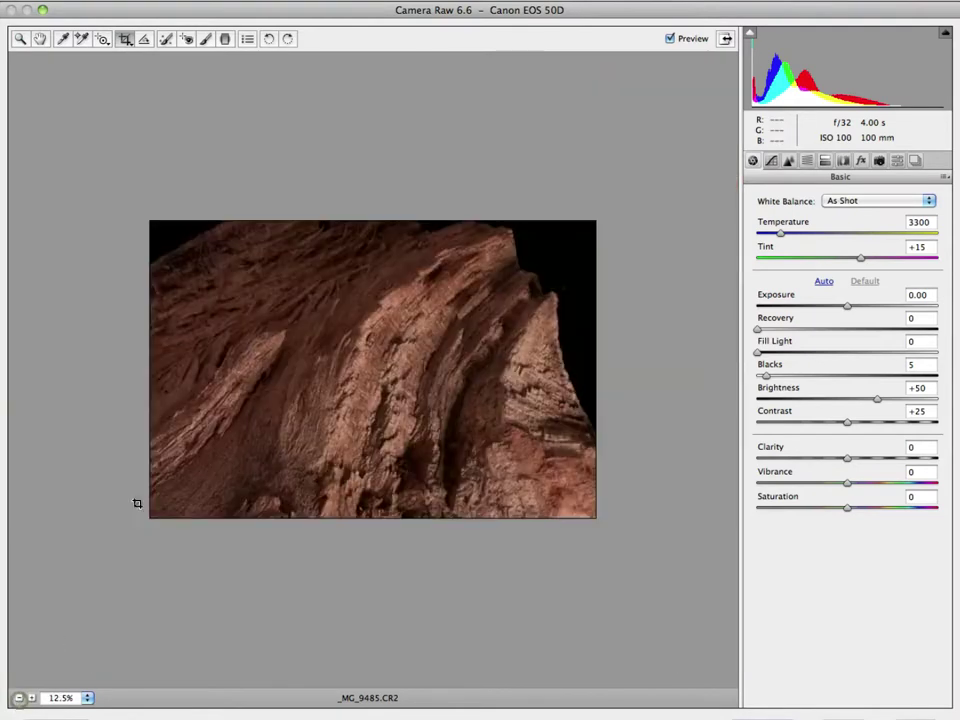
drag(152, 283, 517, 594)
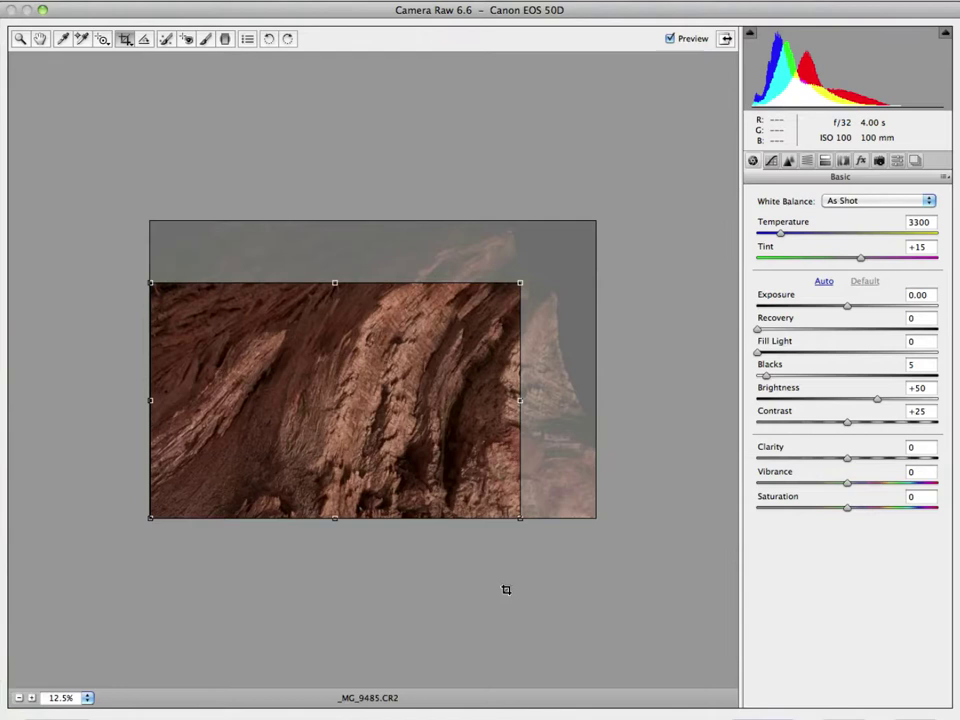
key(z)
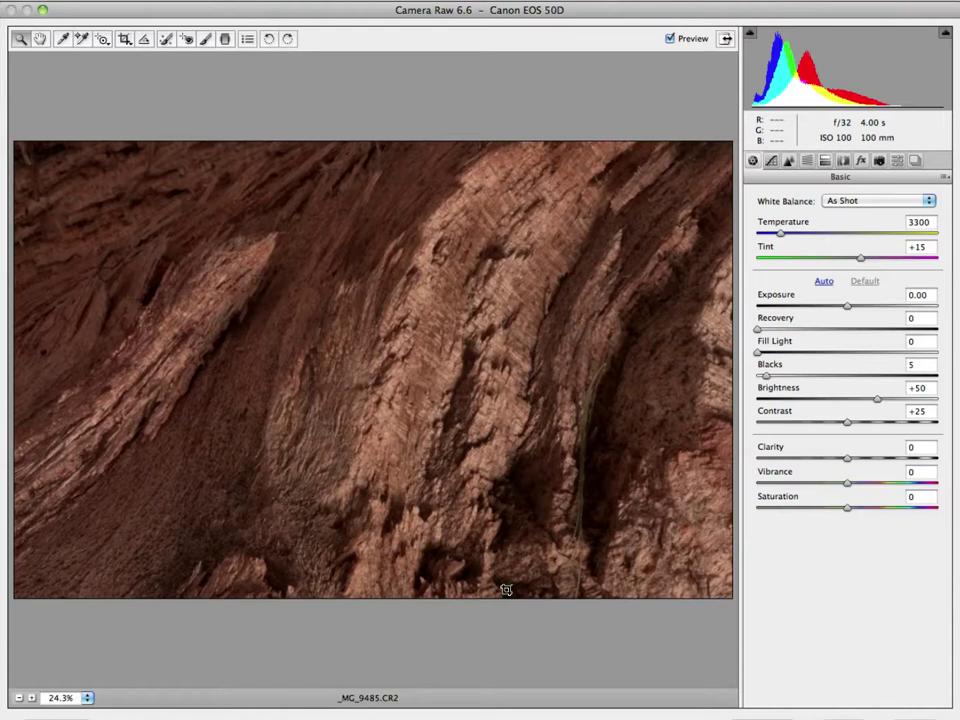
key(ctrl+z)
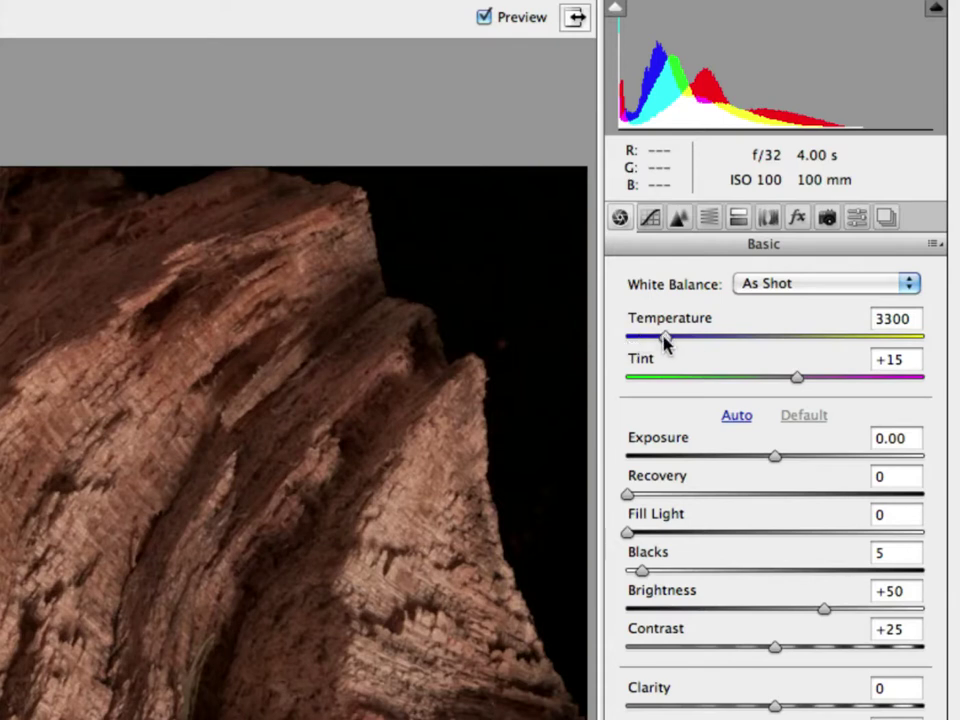
Set white balance Temperature to 2850 and Tint to +14
mouse_move(666, 343)
mouse_down()
mouse_move(777, 341)
mouse_move(660, 339)
mouse_up()
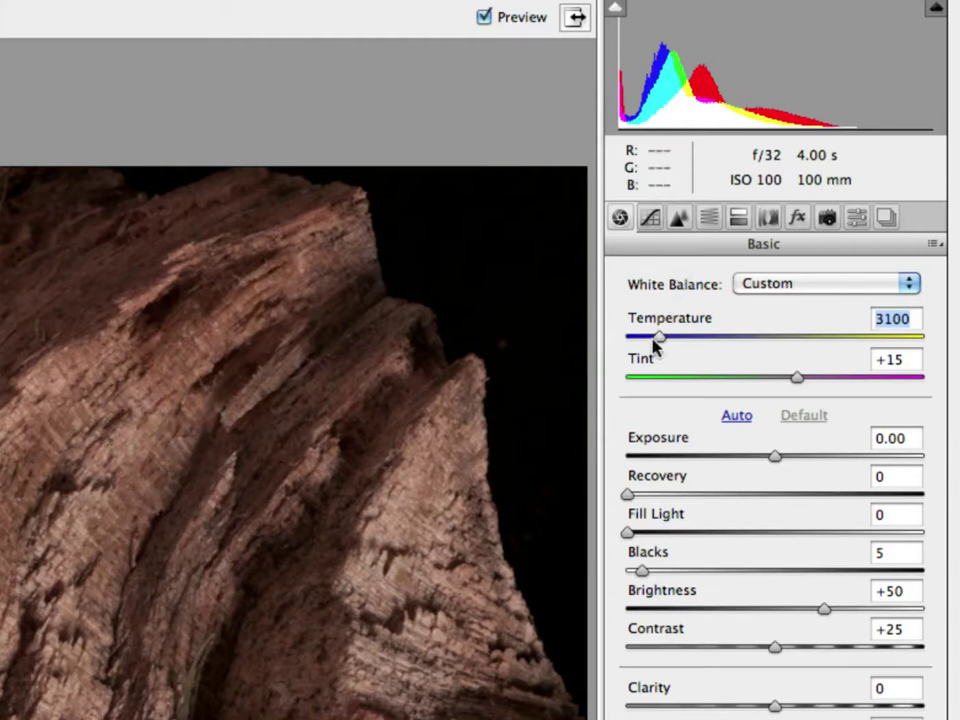
drag(659, 338, 641, 344)
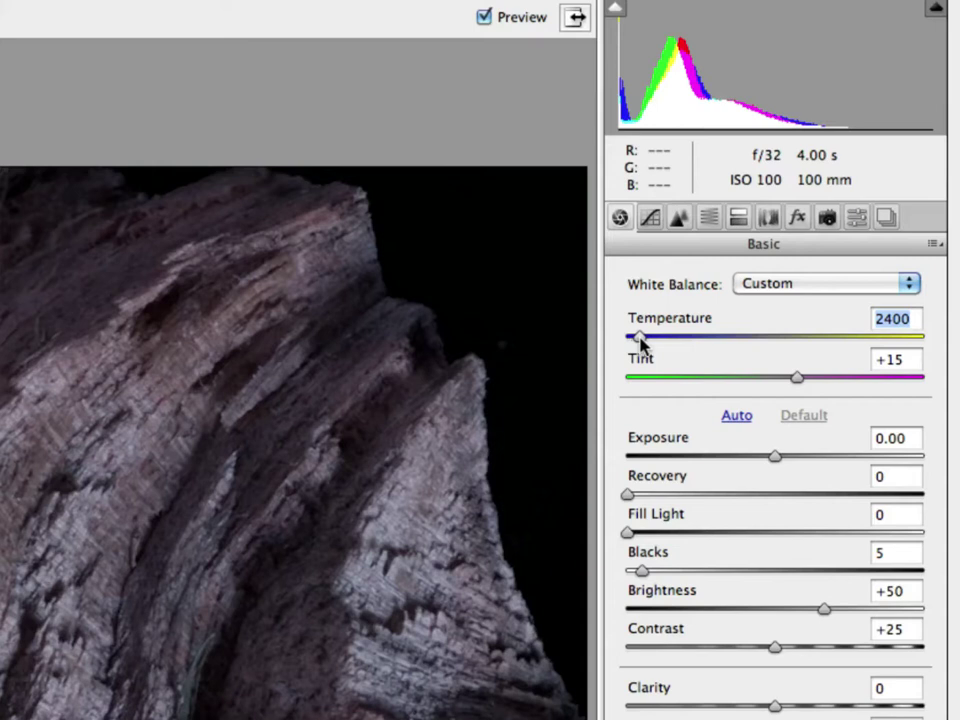
drag(641, 342, 652, 343)
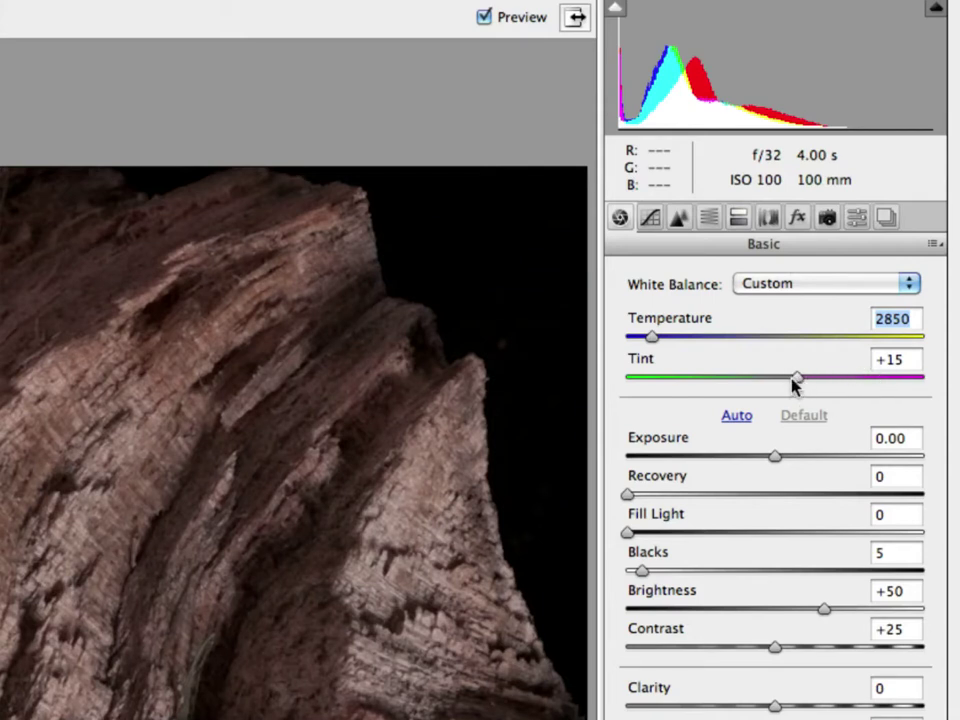
mouse_move(794, 380)
mouse_down()
mouse_move(785, 380)
mouse_move(798, 380)
mouse_up()
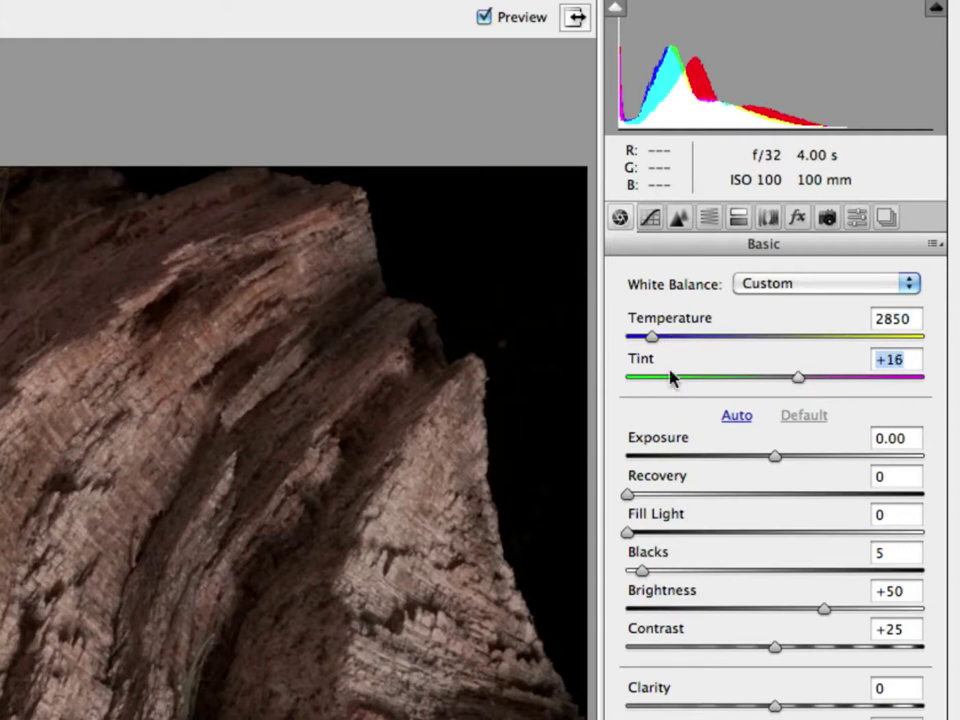
click(799, 380)
drag(799, 380, 797, 381)
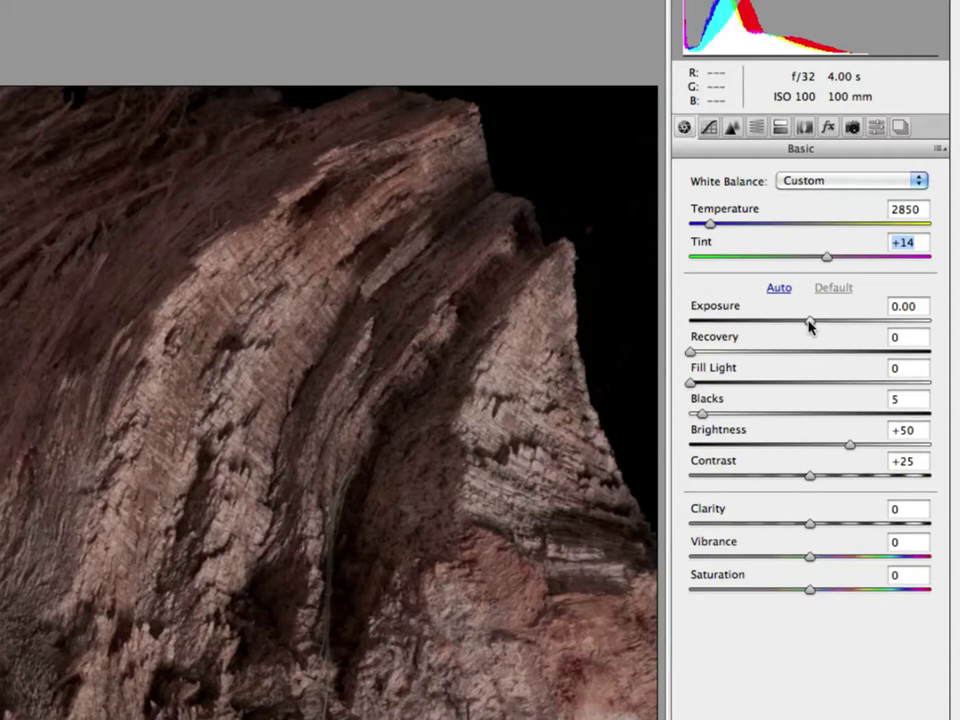
Raise Exposure to +0.90, then push it further to +2.65
key(Tab)
drag(810, 322, 840, 322)
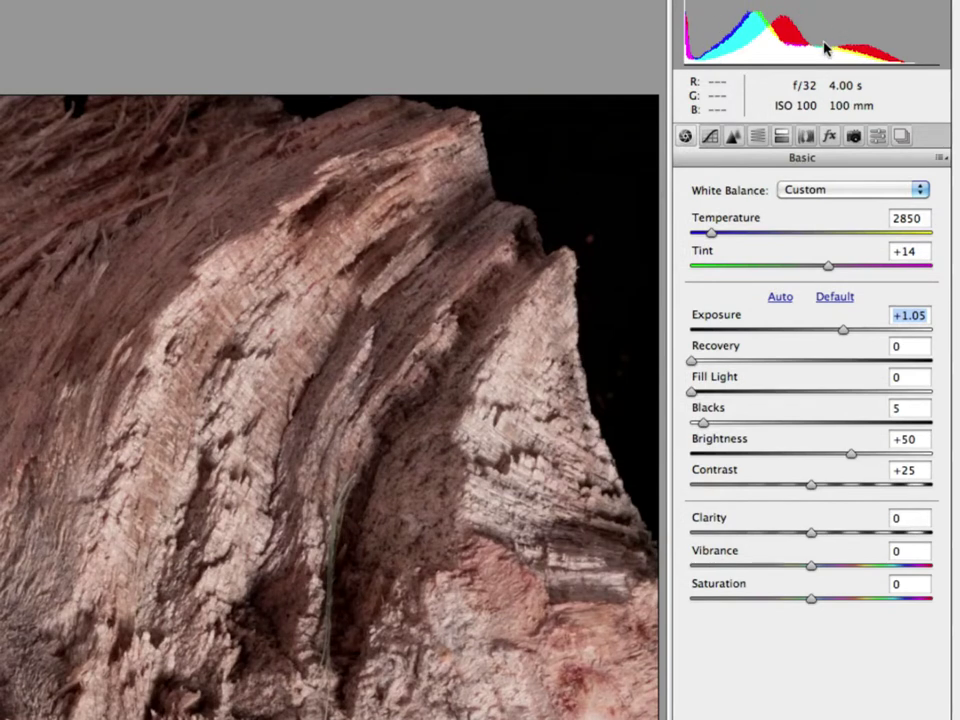
drag(845, 332, 833, 333)
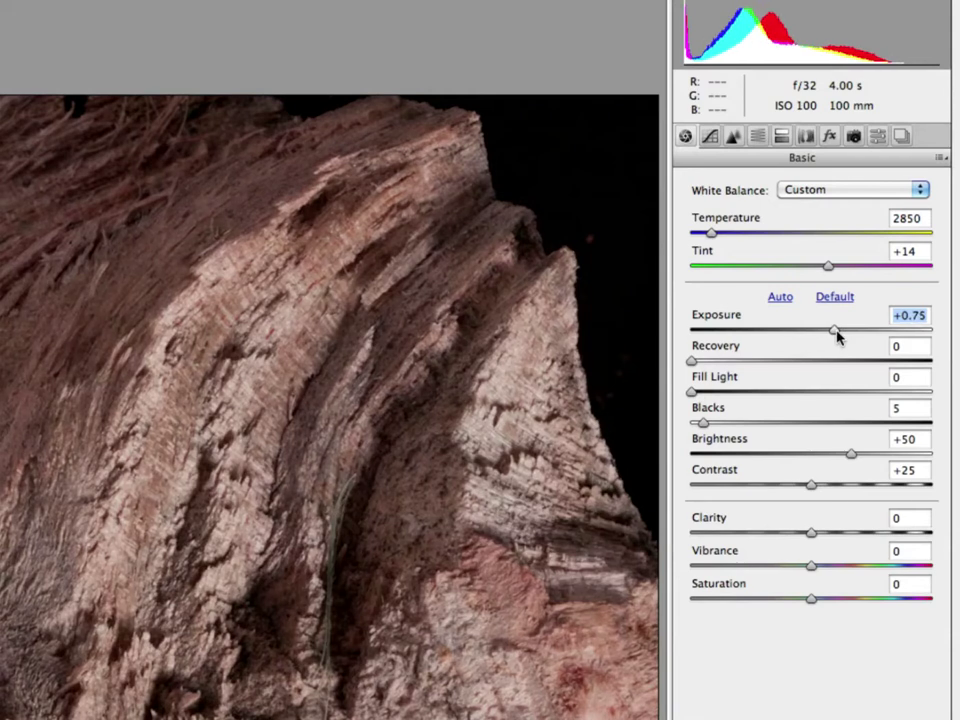
drag(836, 336, 840, 331)
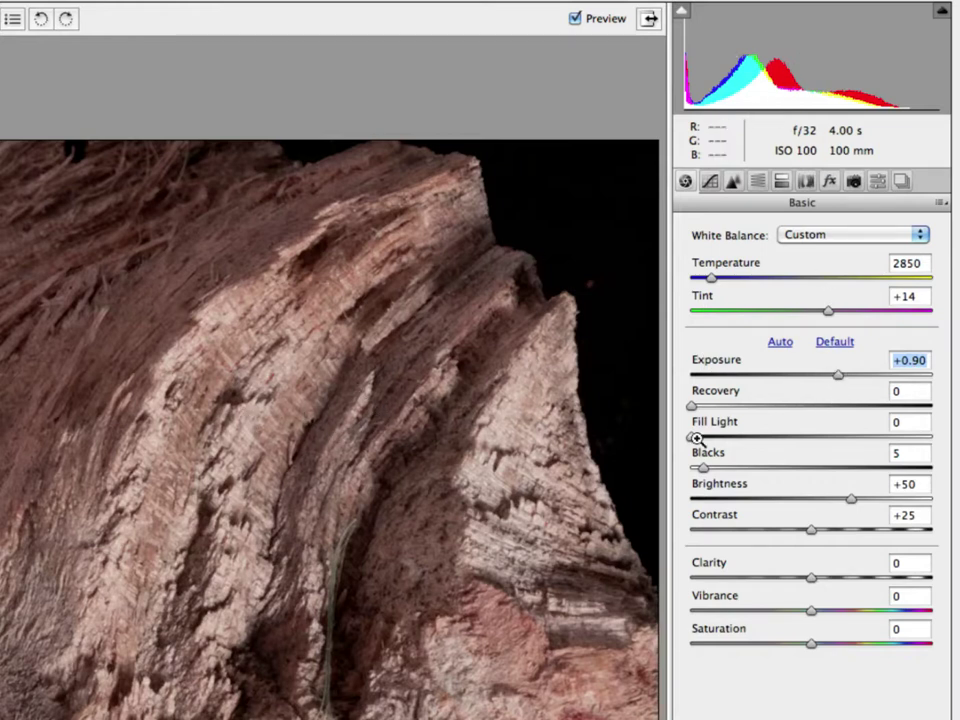
drag(836, 376, 892, 376)
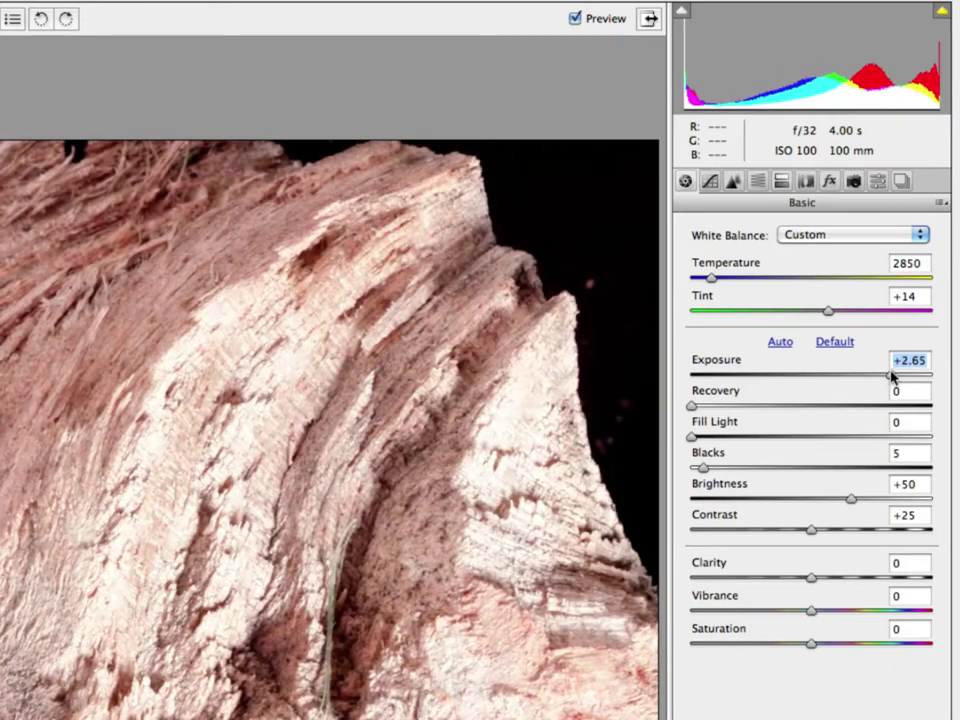
Zoom in on the wood's peak and bring Exposure down to +1.95
click(508, 420)
click(478, 404)
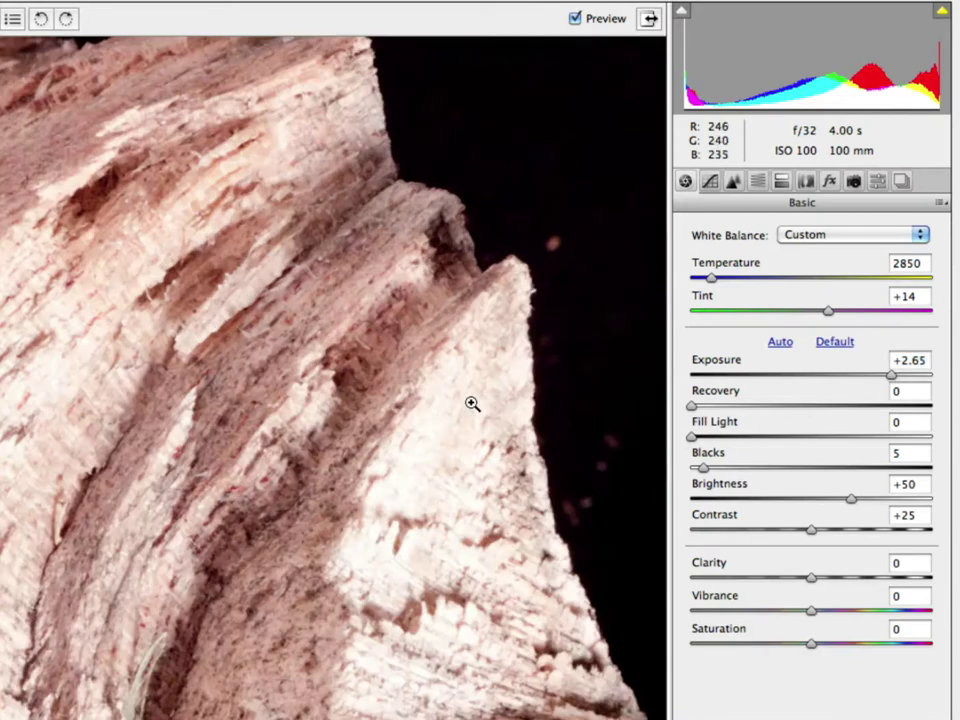
click(400, 448)
click(356, 486)
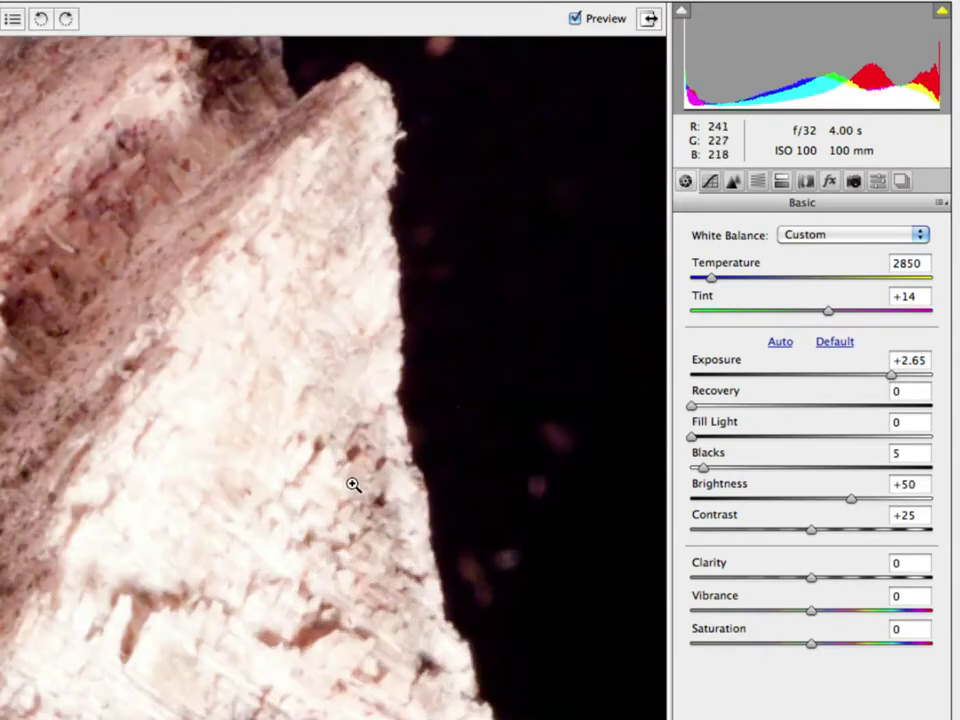
key(space)
drag(191, 454, 446, 429)
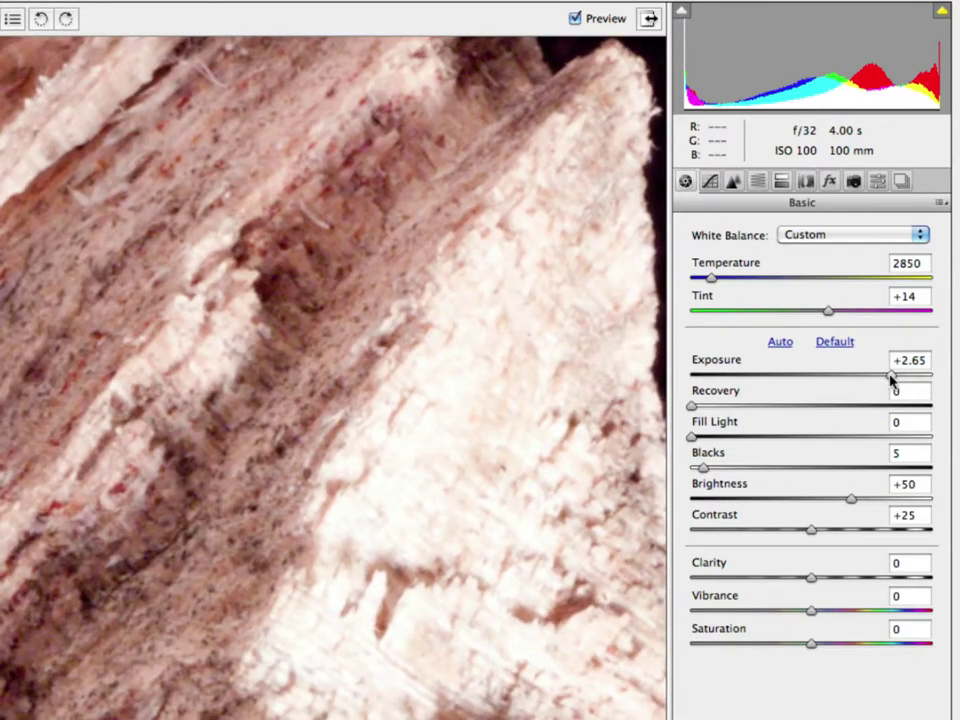
drag(892, 378, 891, 336)
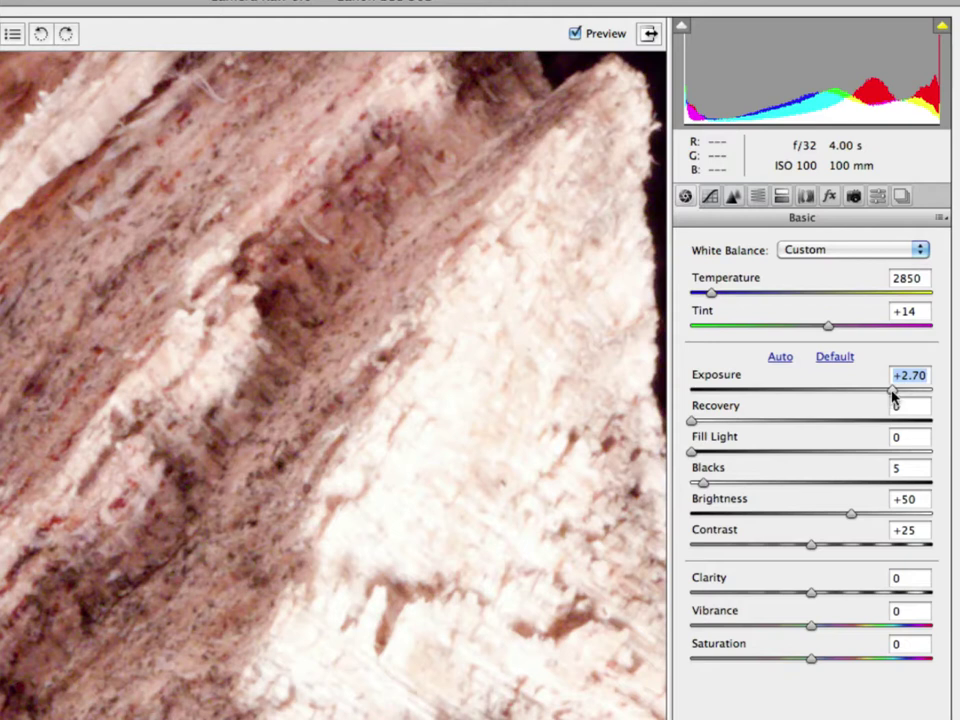
drag(893, 395, 852, 393)
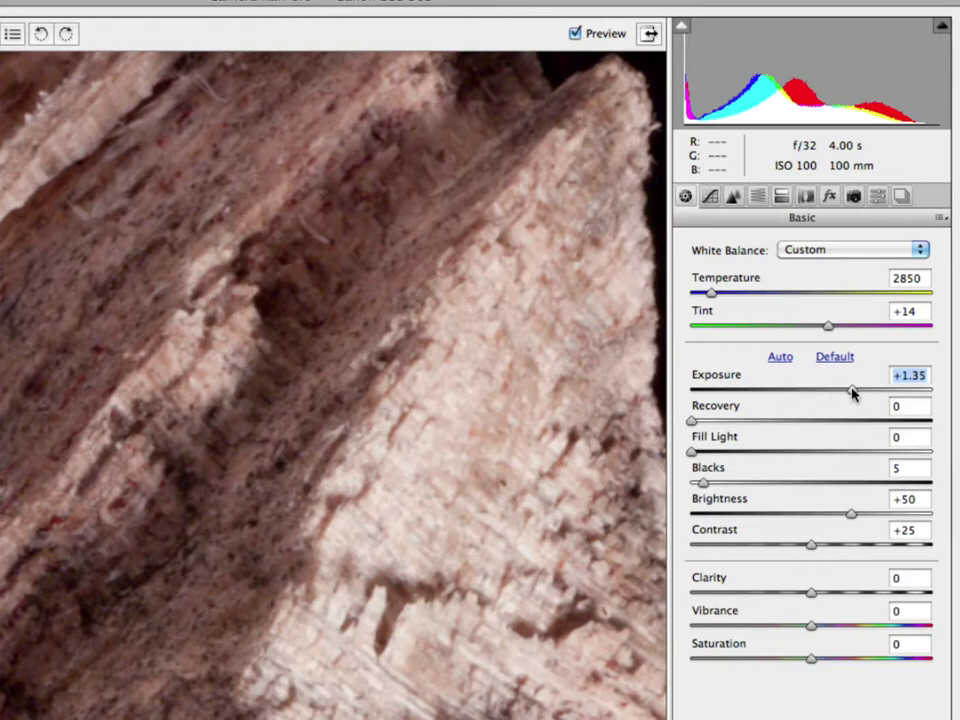
drag(852, 393, 869, 393)
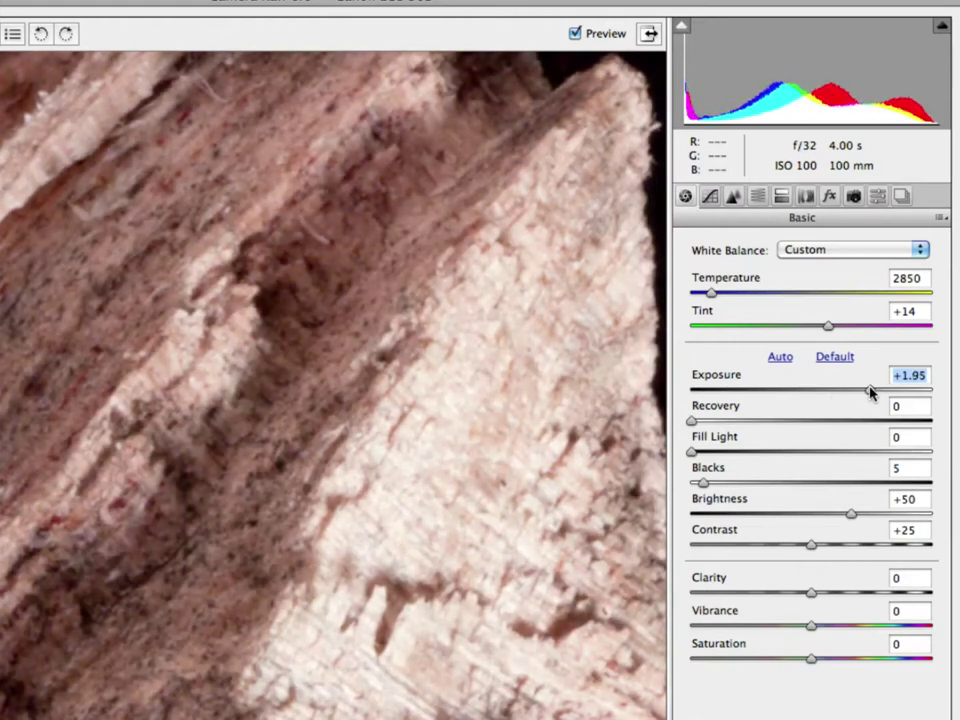
Switch to Bridge and back, then raise Recovery to rein in the highlights
key(F3)
click(30, 215)
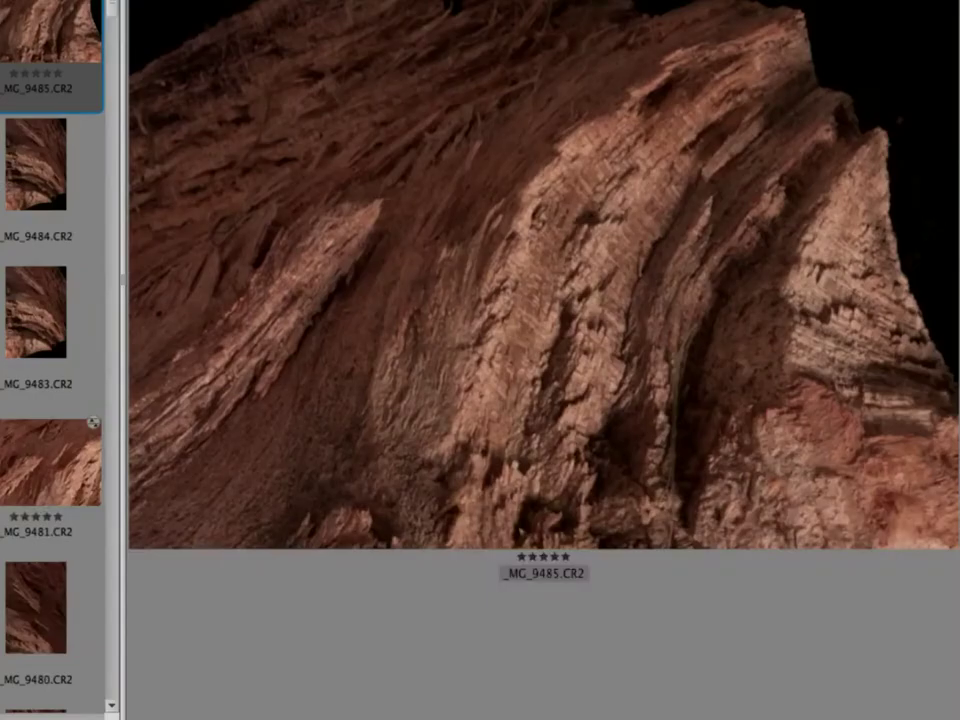
mouse_move(551, 700)
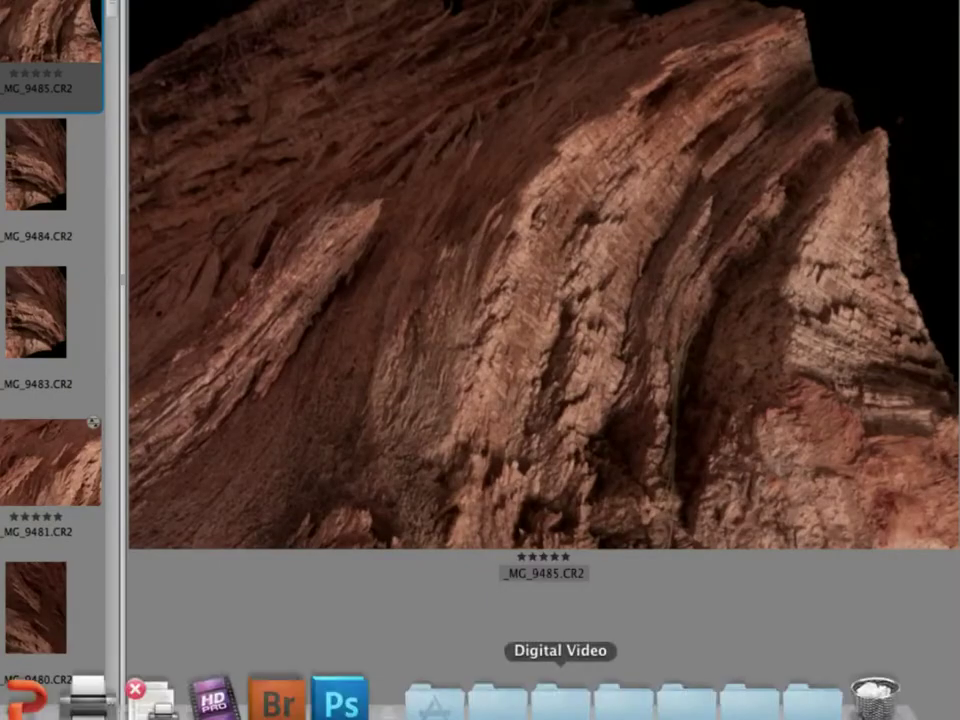
click(340, 700)
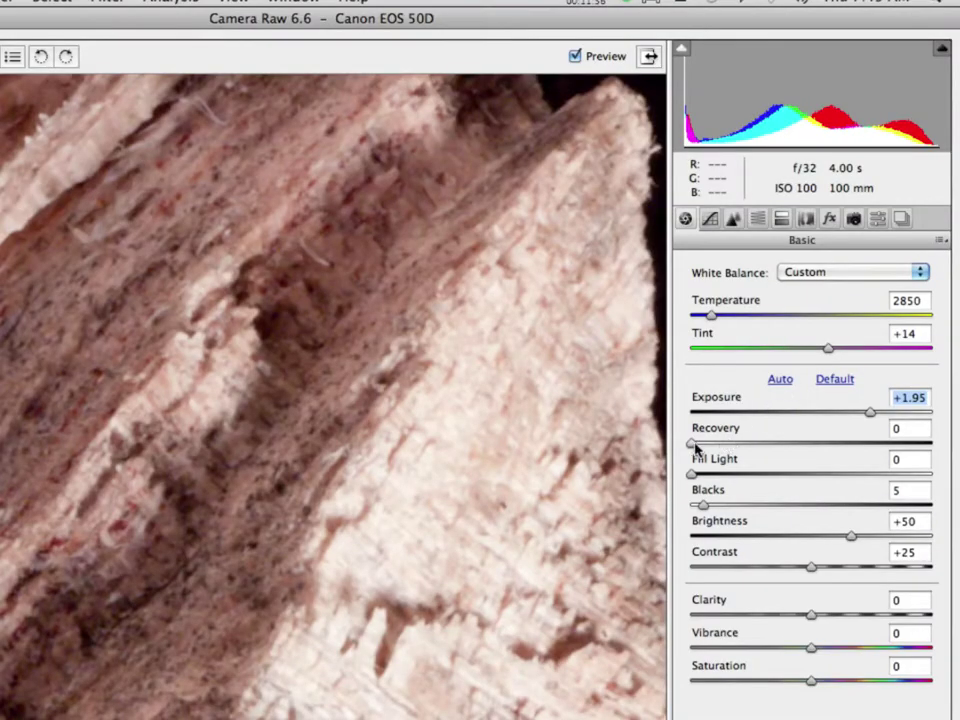
drag(697, 449, 838, 443)
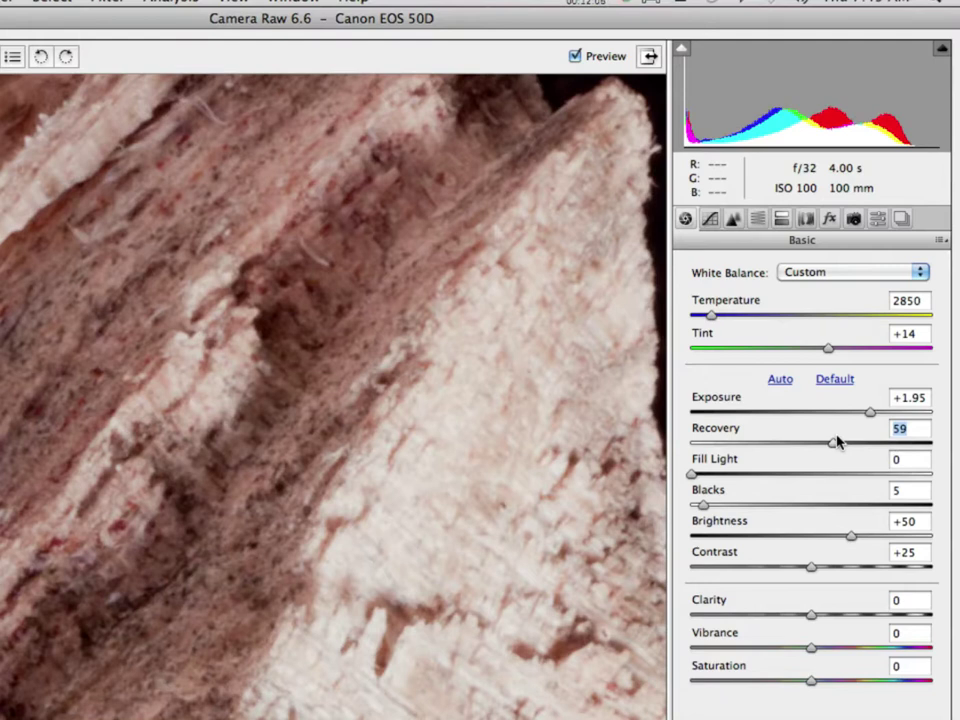
Set Recovery to 58 with Exposure at +1.65, then zoom out to 12.5% and back to 25%
drag(838, 442, 862, 415)
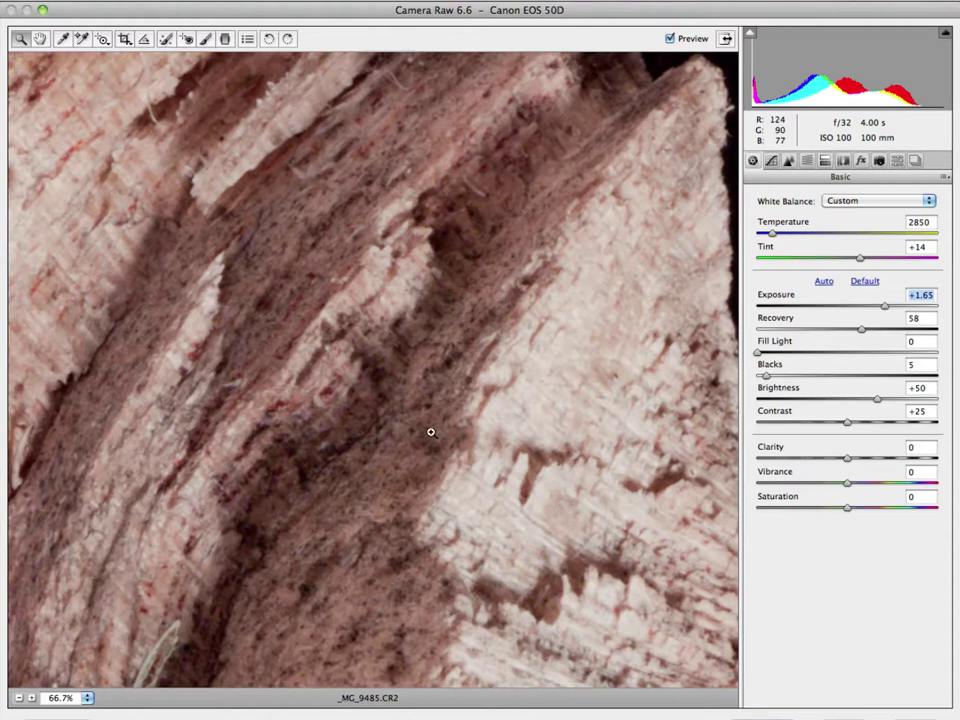
click(18, 699)
click(18, 699)
click(18, 699)
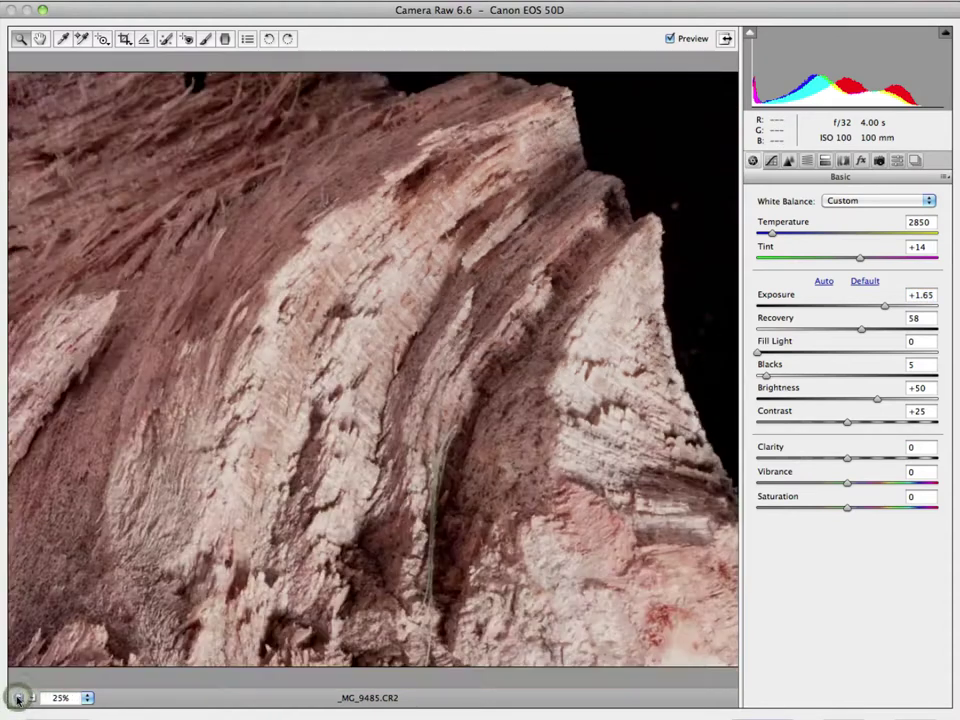
click(18, 699)
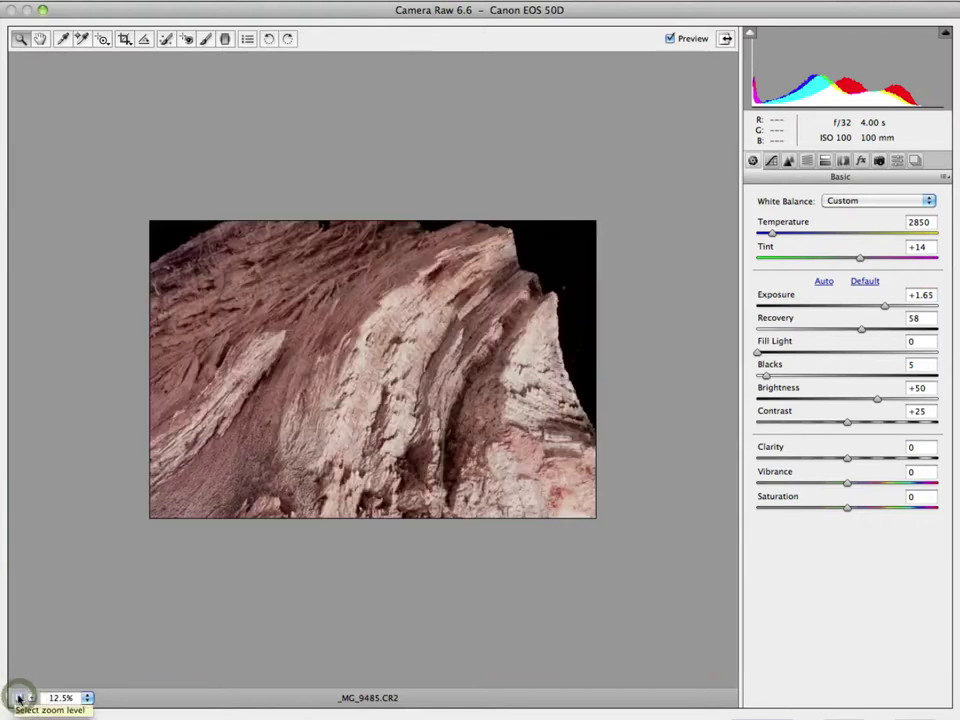
click(31, 698)
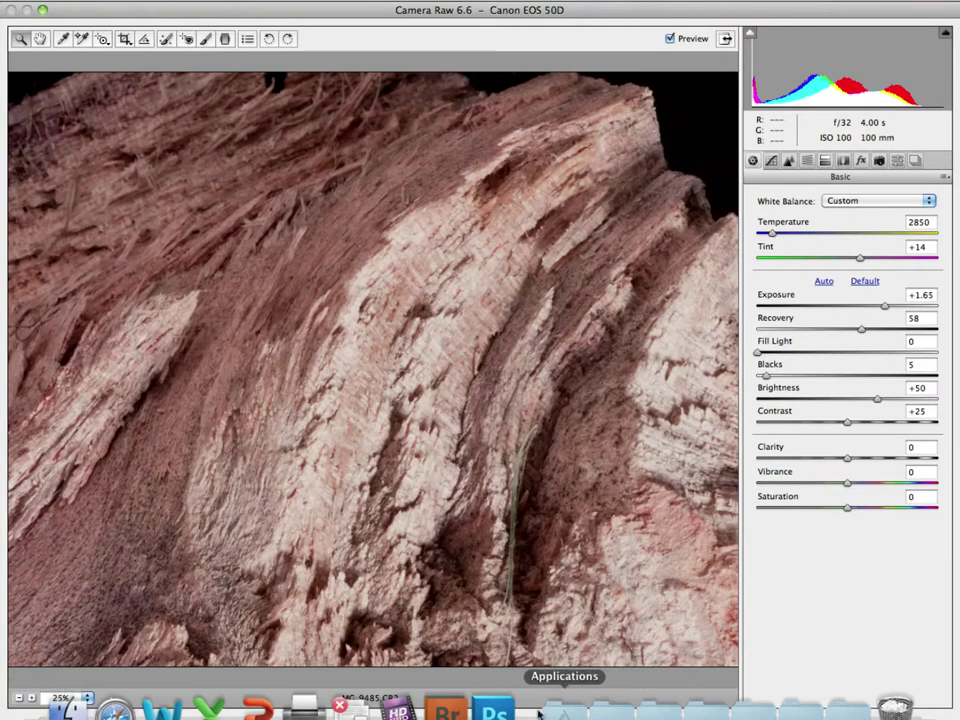
Check the darker, unedited _MG_9485.CR2 preview in Bridge, then return to Camera Raw
click(443, 710)
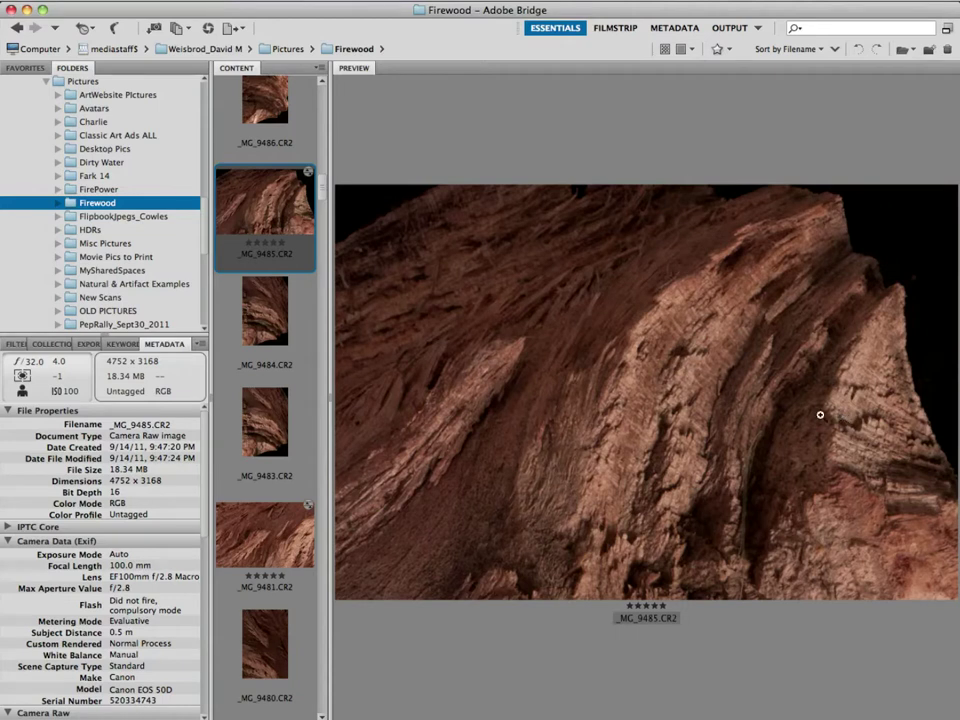
mouse_move(305, 706)
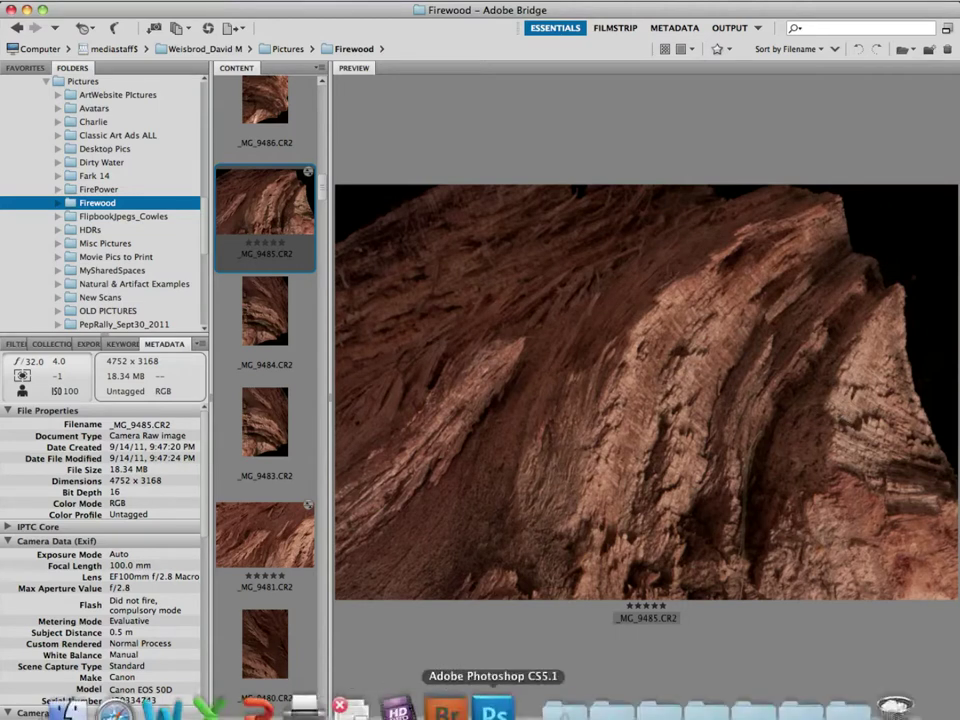
click(493, 708)
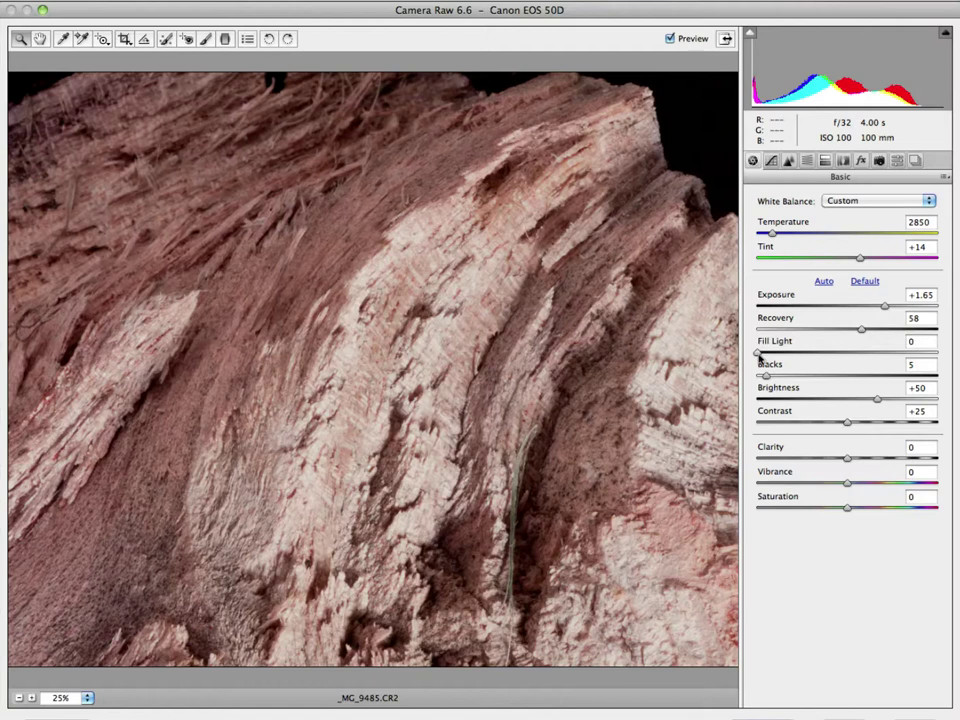
Raise Fill Light to 24 and ease Brightness down to +45, then come back to Camera Raw
drag(758, 353, 804, 354)
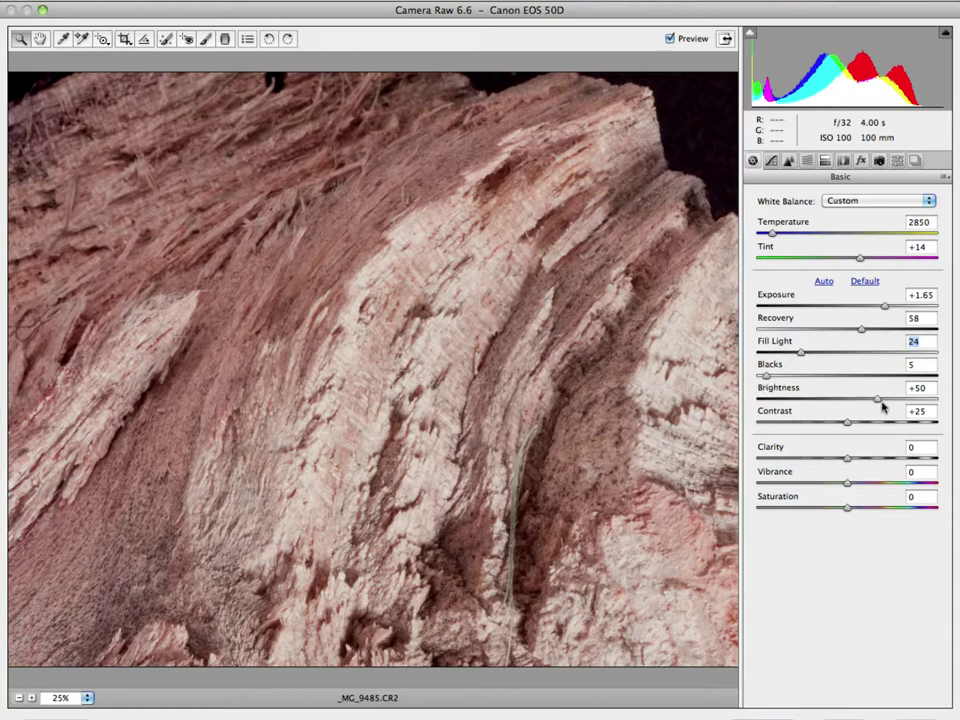
mouse_move(877, 401)
mouse_down()
mouse_move(894, 401)
mouse_move(883, 403)
mouse_up()
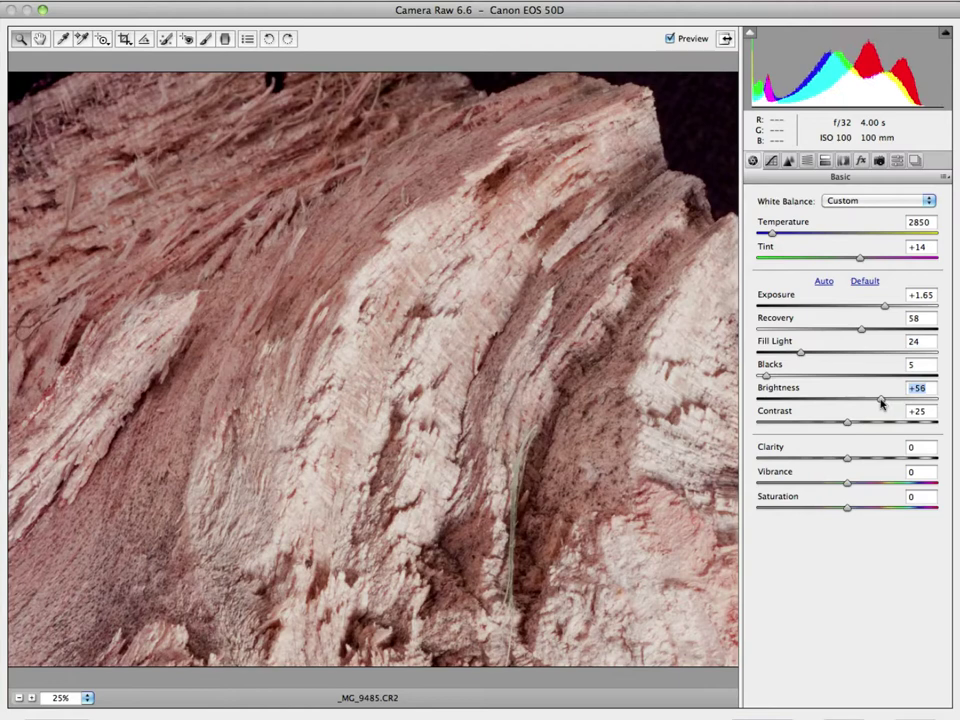
drag(881, 403, 872, 403)
key(F9)
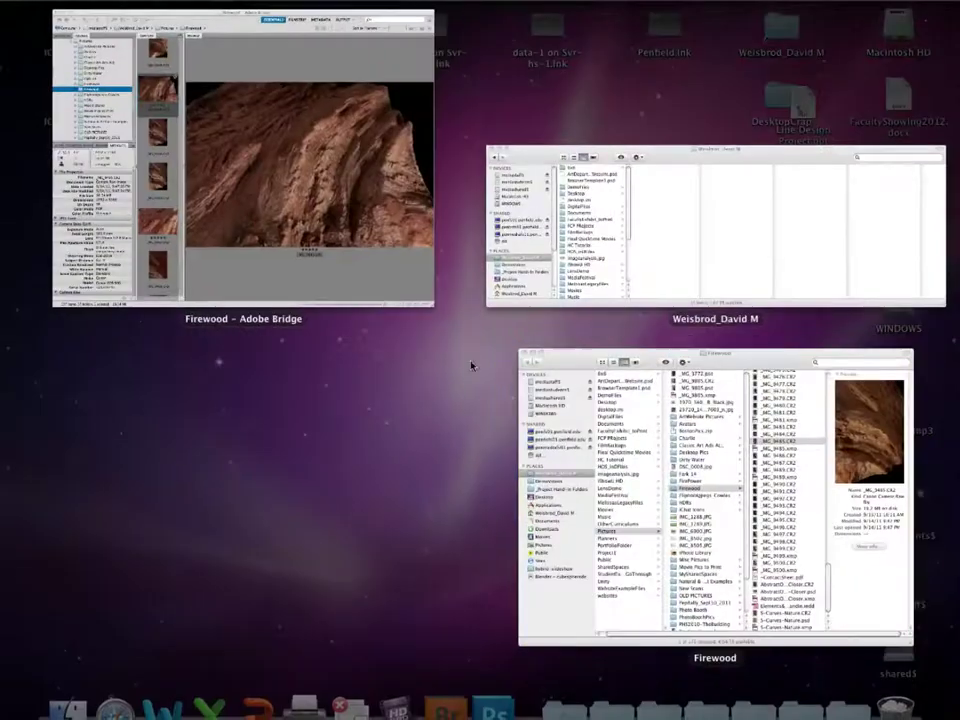
right_click(493, 710)
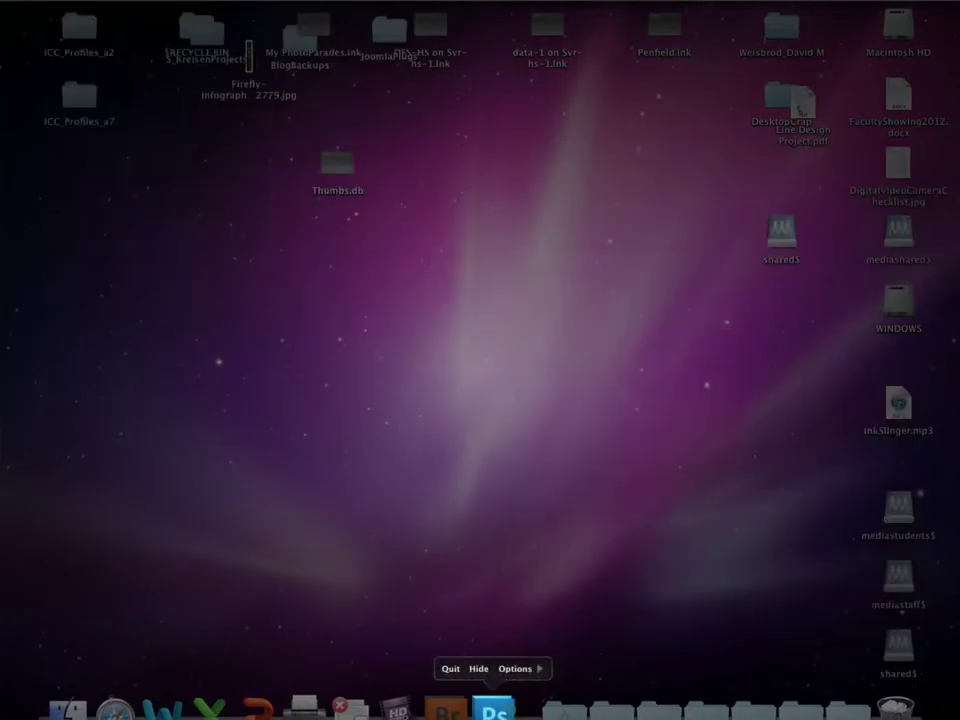
click(493, 710)
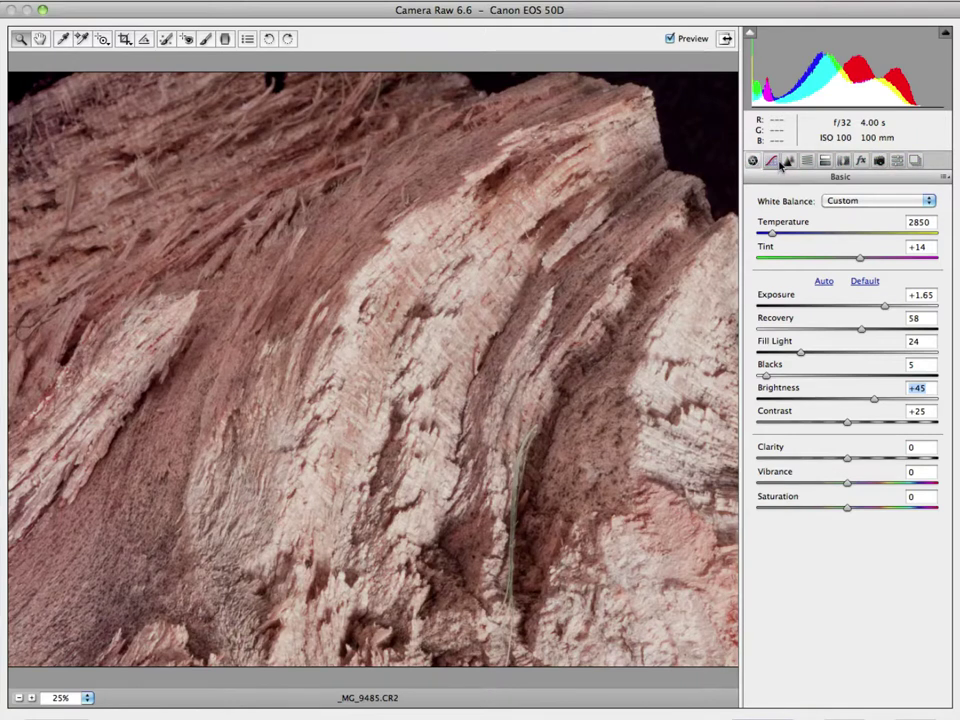
click(772, 162)
Browse the Detail, HSL, Split Toning and Lens Corrections panels, ending on the parametric Tone Curve
click(788, 162)
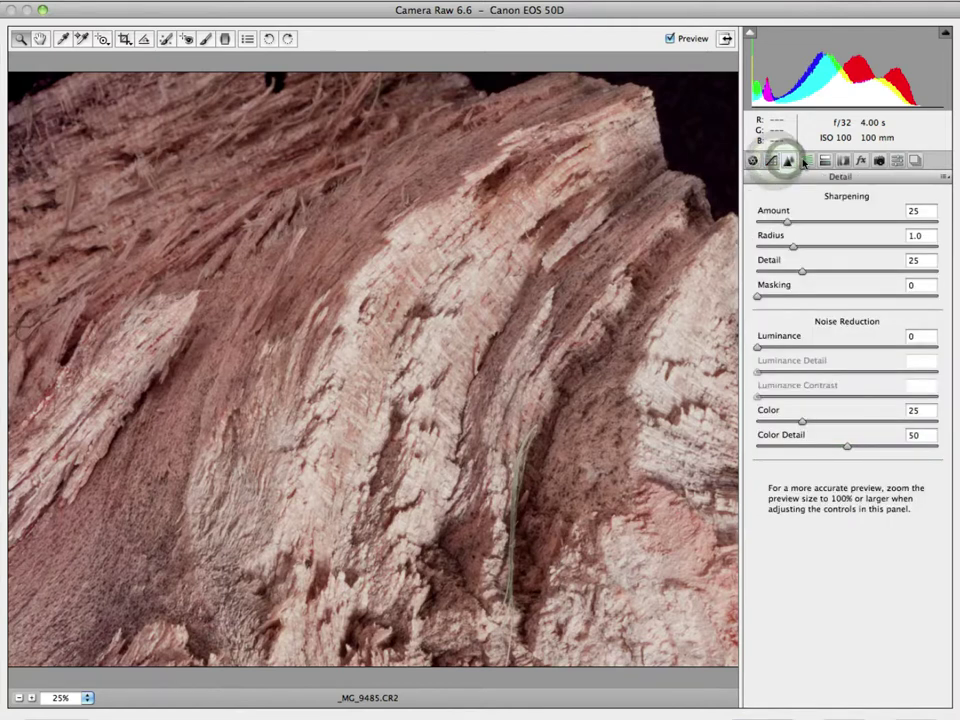
click(806, 162)
click(824, 162)
click(842, 162)
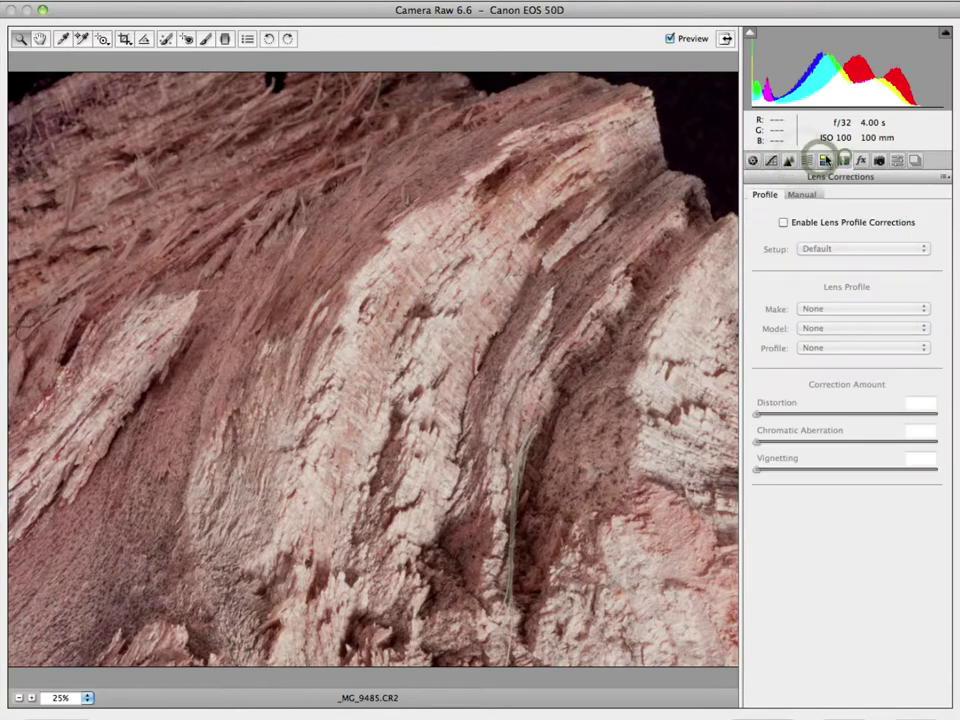
click(824, 162)
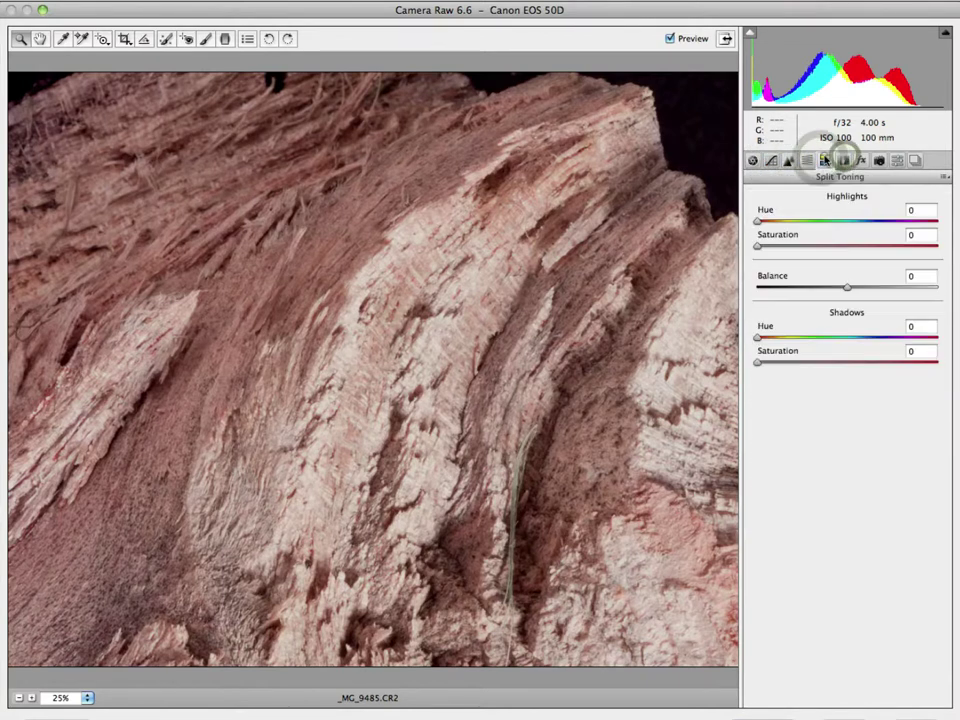
click(772, 162)
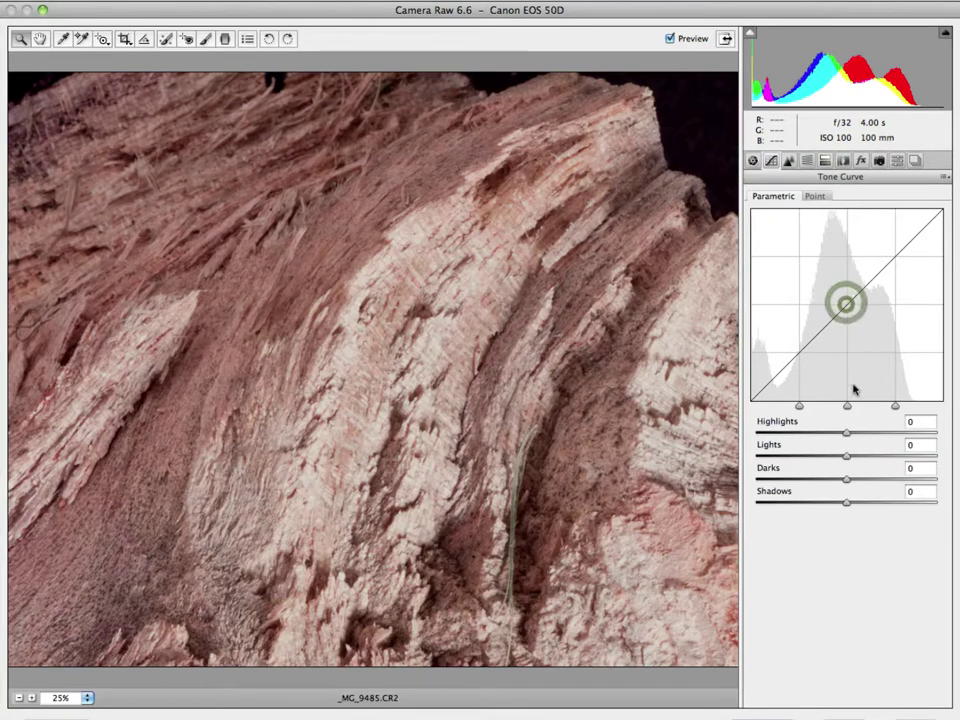
Set the parametric tone curve to Highlights +4, Lights +13, Darks −22 and Shadows −5
drag(848, 437, 860, 458)
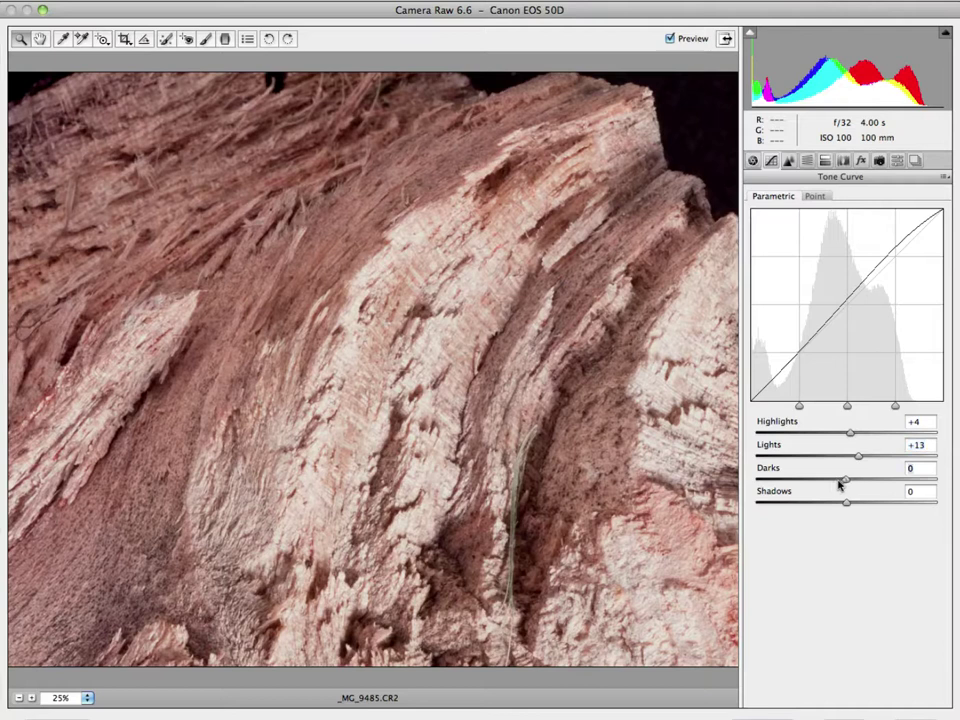
mouse_move(842, 481)
mouse_down()
mouse_move(821, 478)
mouse_move(845, 505)
mouse_move(831, 507)
mouse_move(844, 506)
mouse_up()
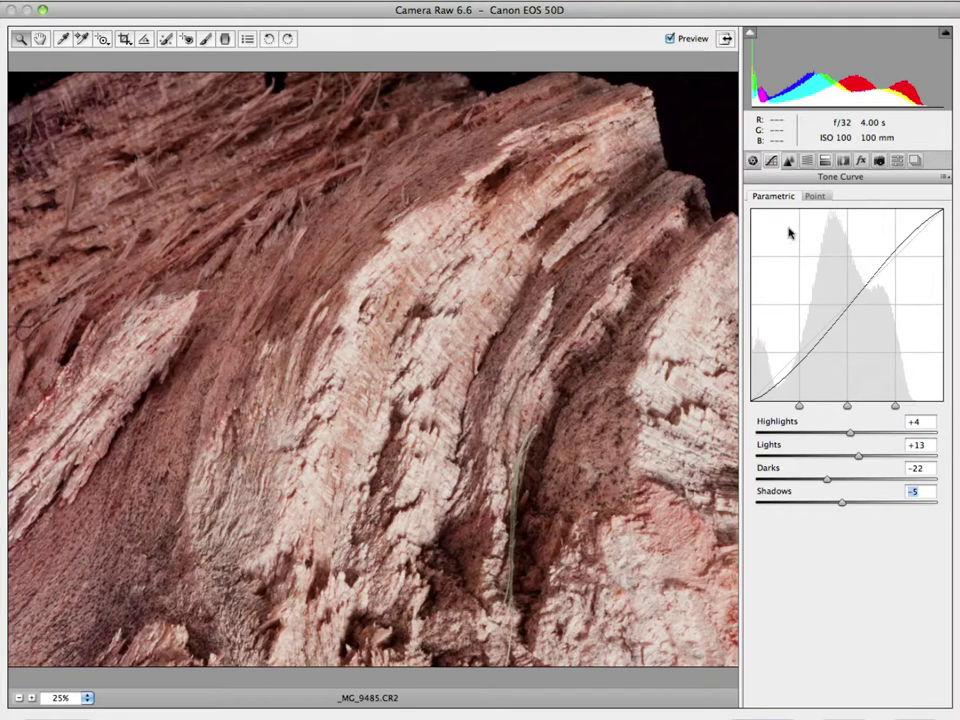
click(788, 163)
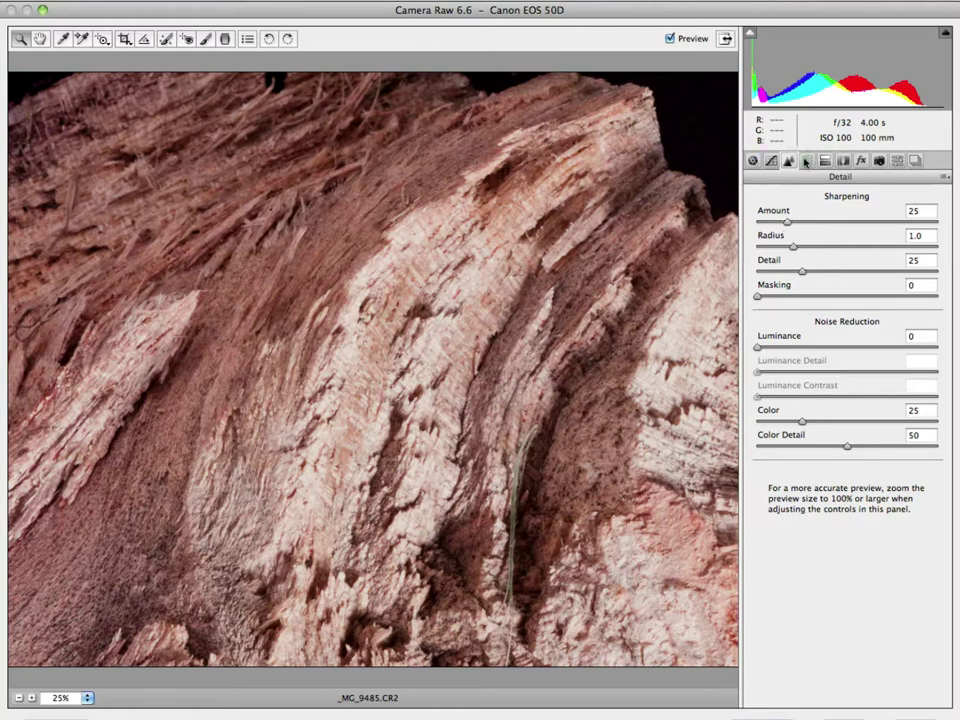
click(805, 160)
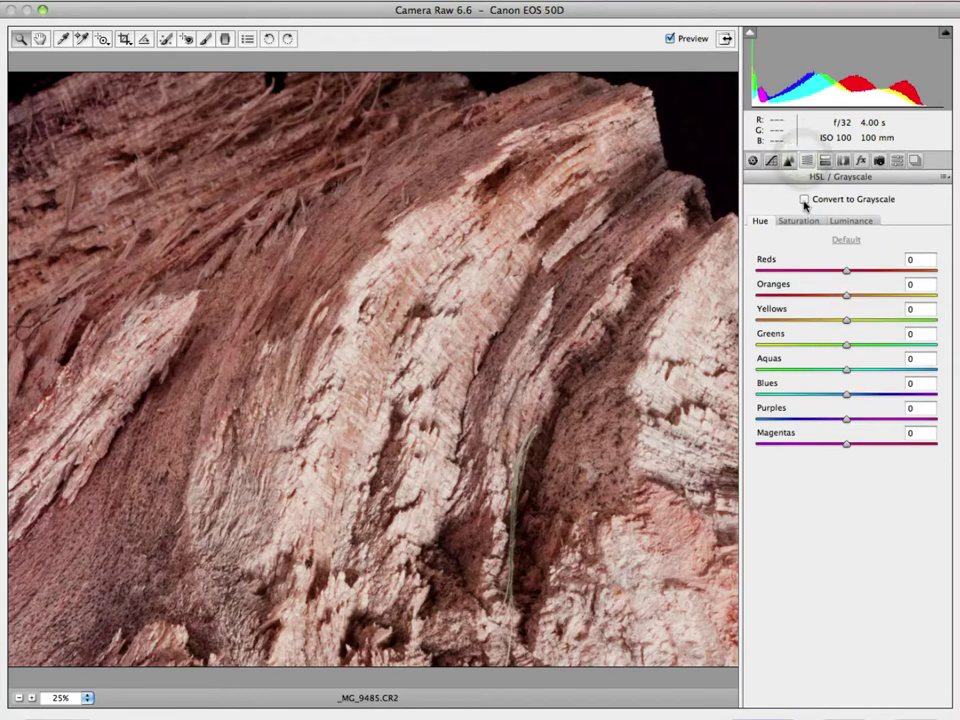
Trial Convert to Grayscale with an adjusted Reds mix, then switch the photo back to colour
click(805, 200)
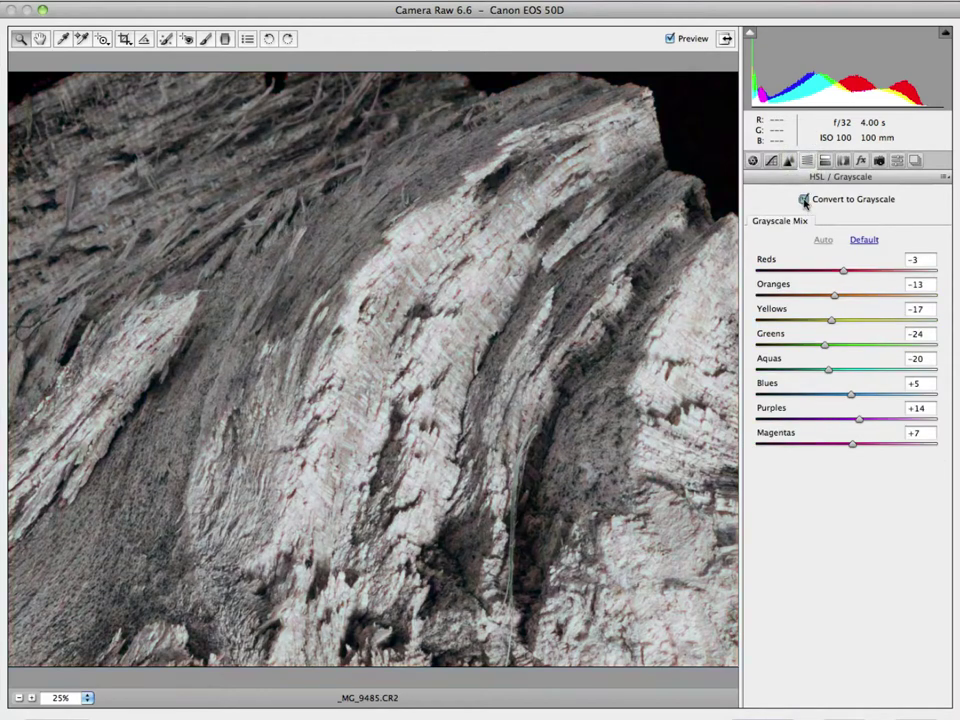
click(848, 278)
mouse_move(848, 278)
mouse_down()
mouse_move(872, 276)
mouse_move(853, 279)
mouse_up()
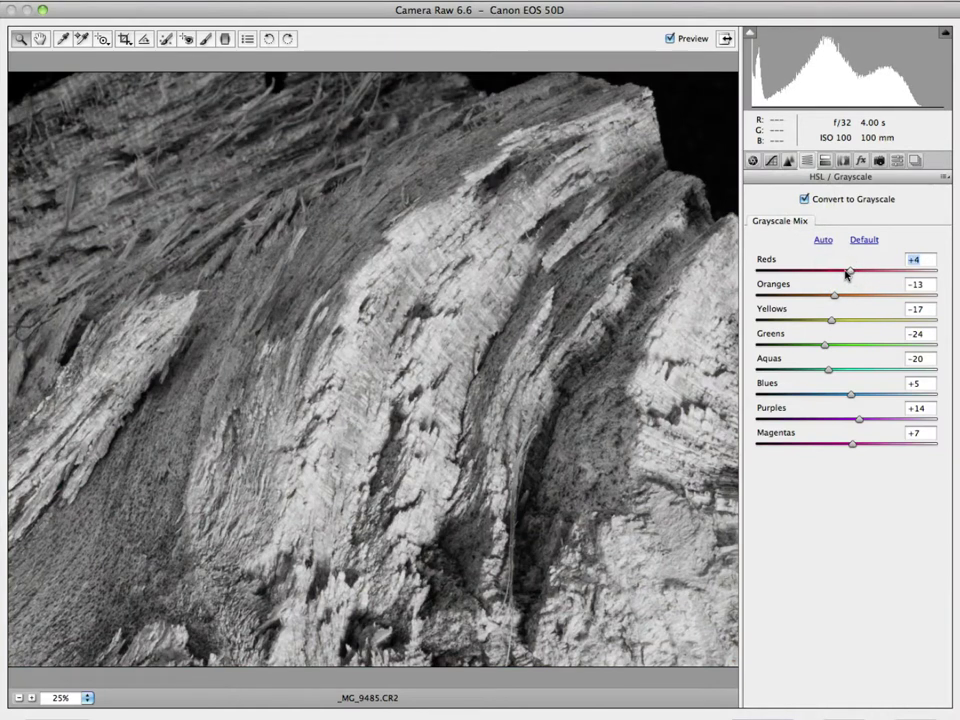
mouse_move(850, 275)
mouse_down()
mouse_move(943, 274)
mouse_move(842, 276)
mouse_up()
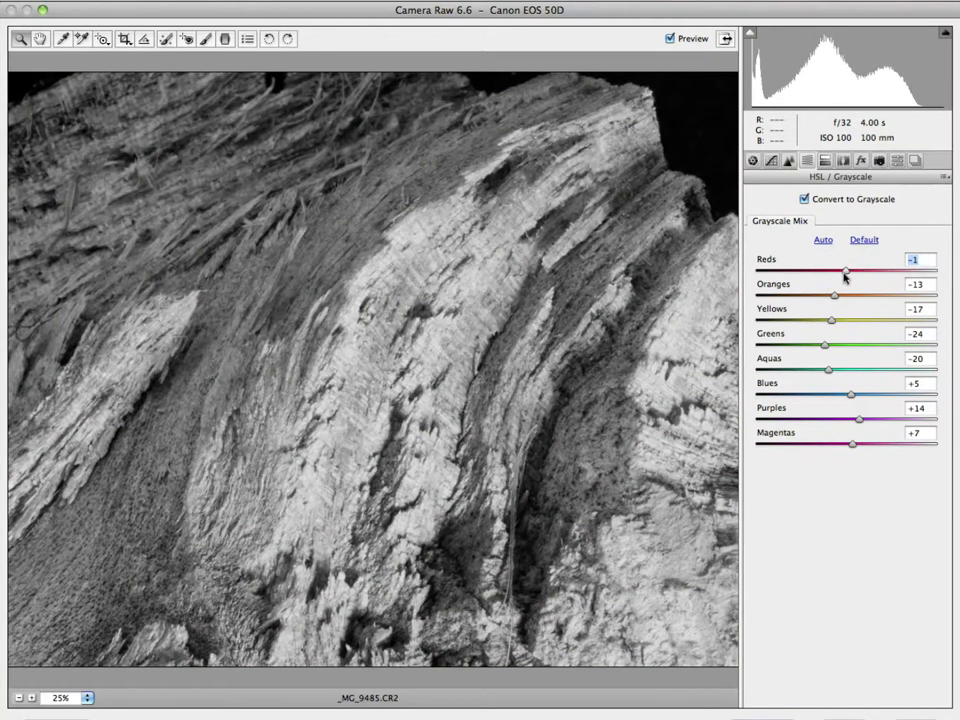
click(803, 200)
click(825, 161)
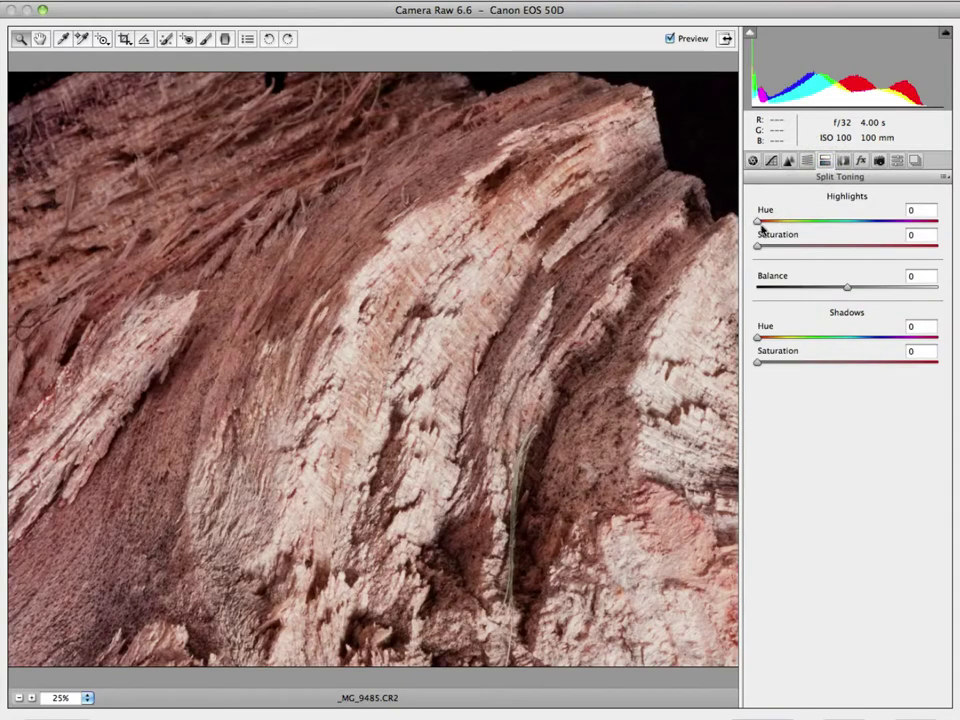
Try a blue-purple highlight tint in Split Toning, then reset the highlight hue to zero
drag(763, 221, 878, 221)
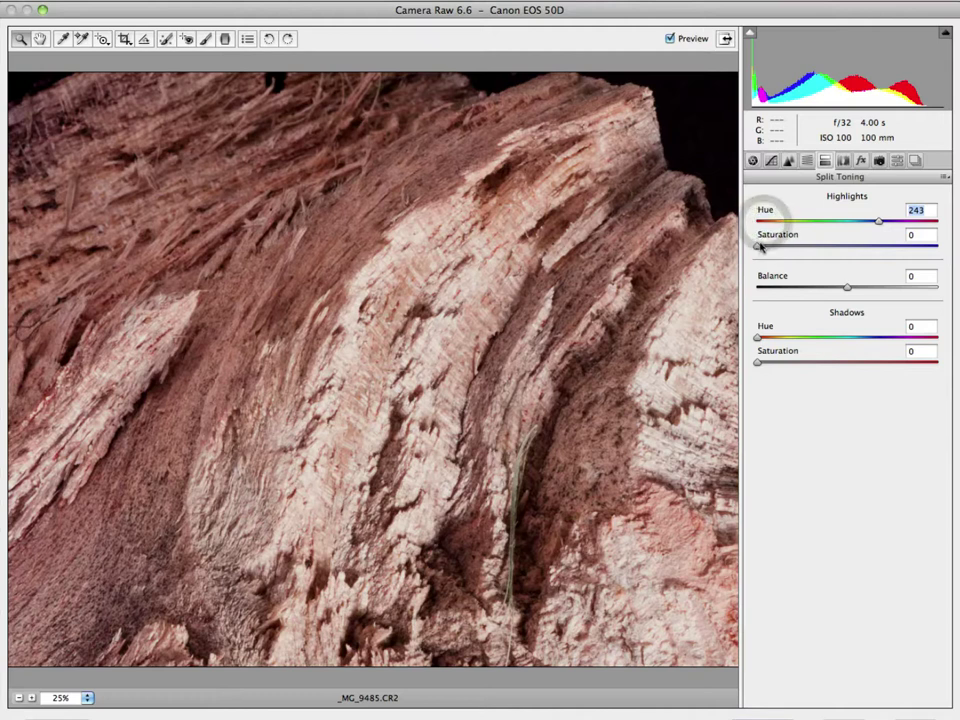
mouse_move(760, 247)
mouse_down()
mouse_move(922, 256)
mouse_move(757, 248)
mouse_up()
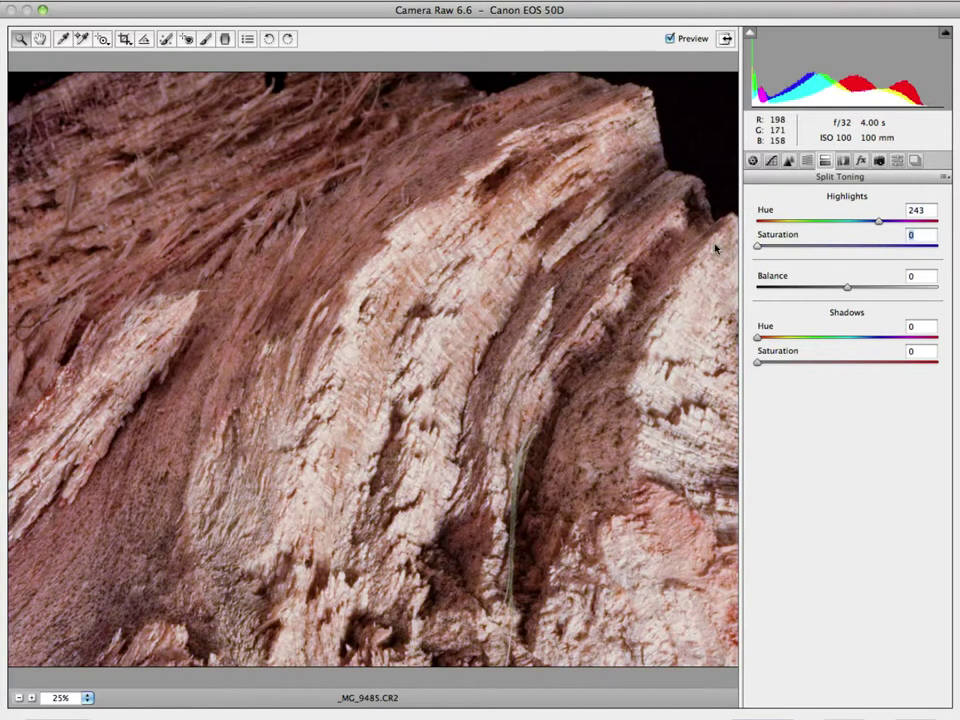
double_click(870, 222)
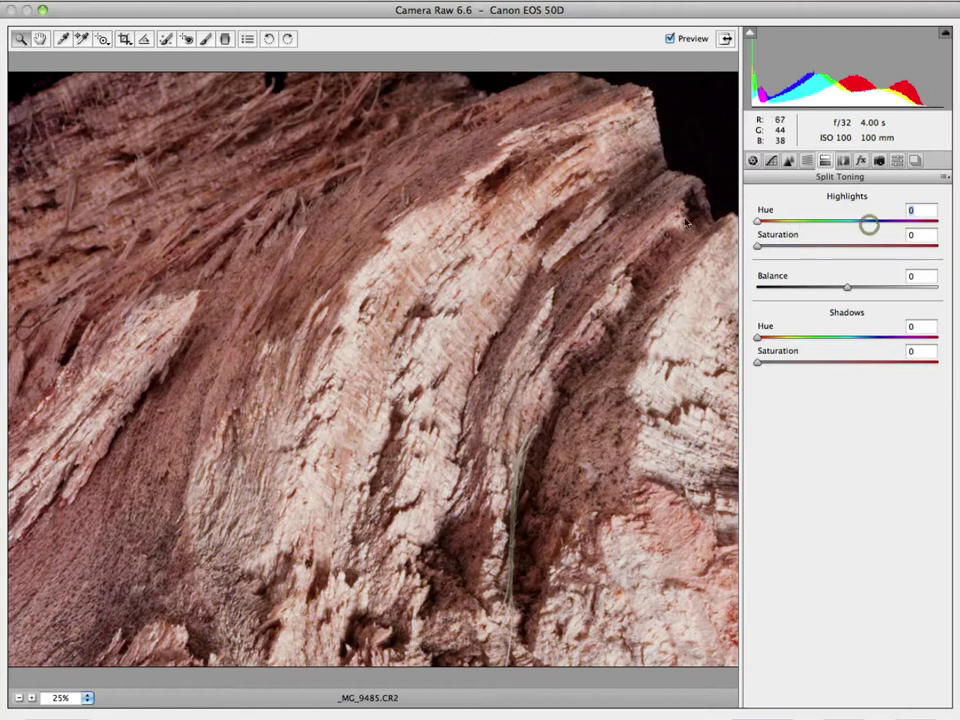
Add film grain to the firewood photo in the Effects panel
click(842, 162)
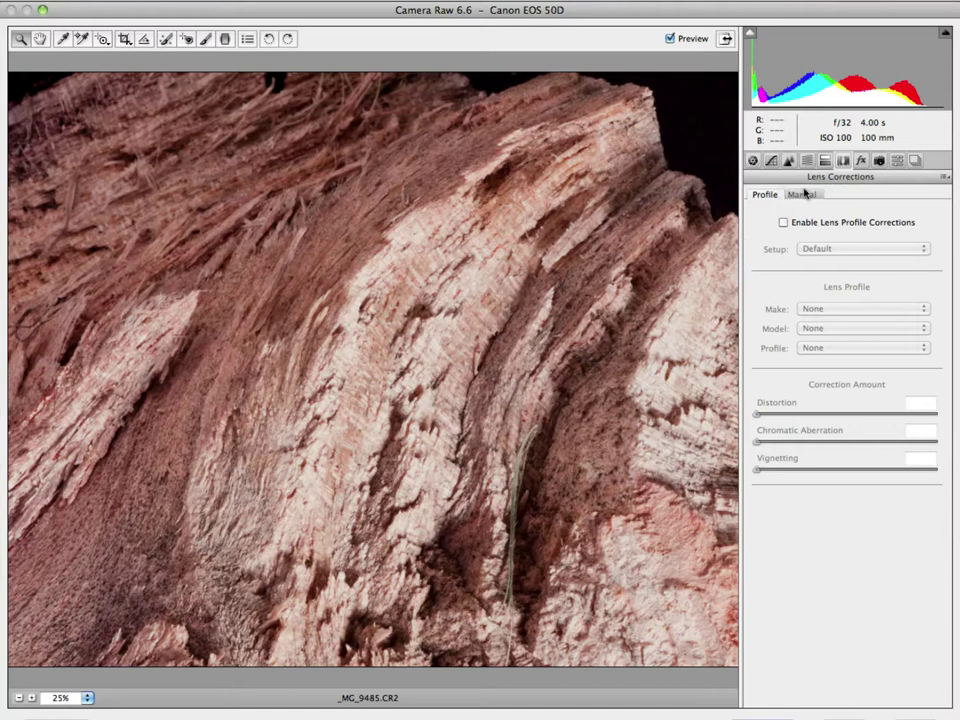
click(860, 161)
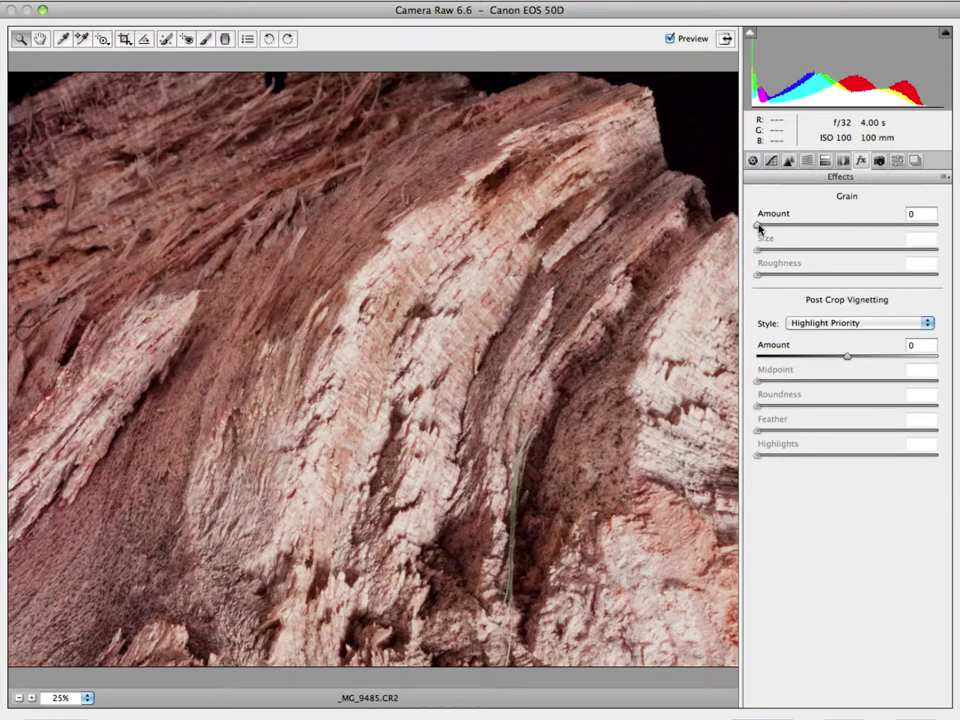
drag(759, 227, 879, 226)
Set grain to Amount 68 and Size 53, inspect it at 200%, then drag the amount back down
drag(801, 250, 851, 255)
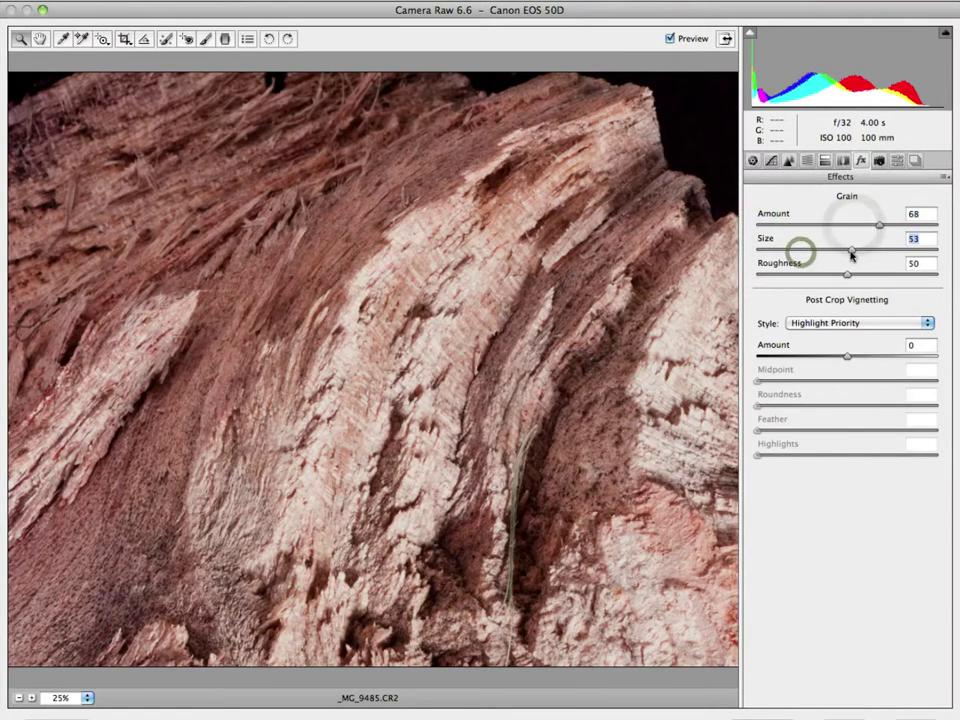
click(31, 698)
click(31, 698)
click(31, 698)
click(31, 698)
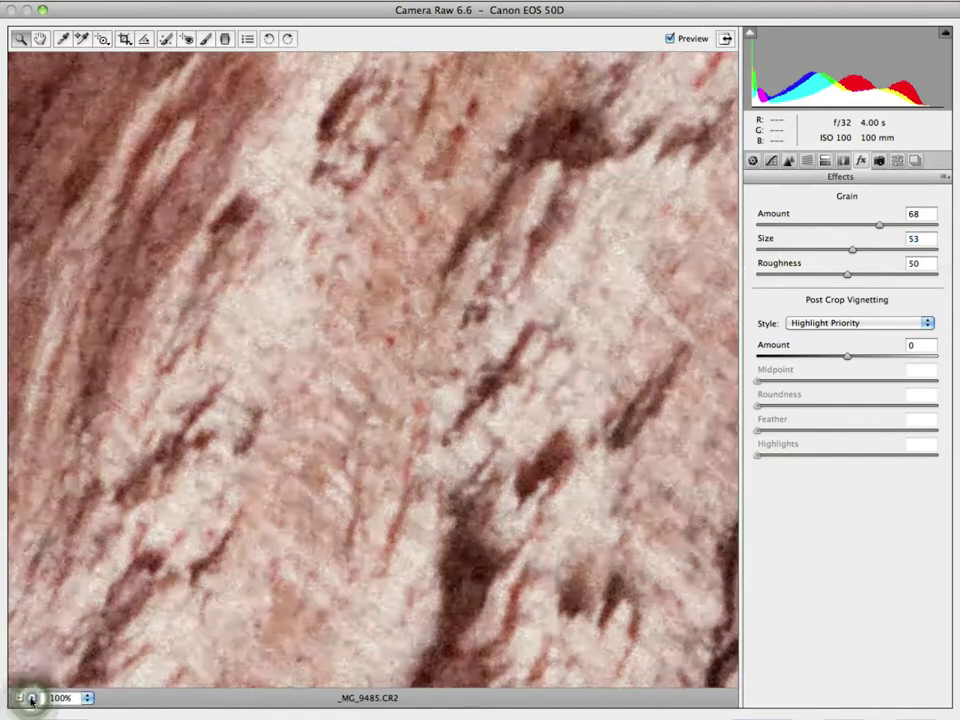
click(31, 698)
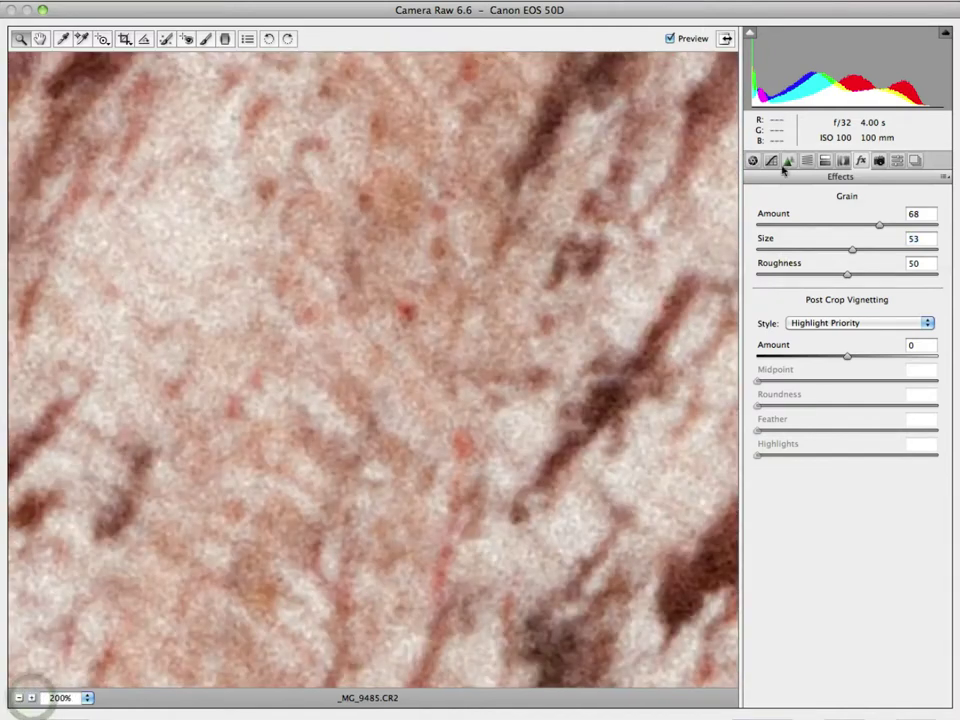
double_click(876, 226)
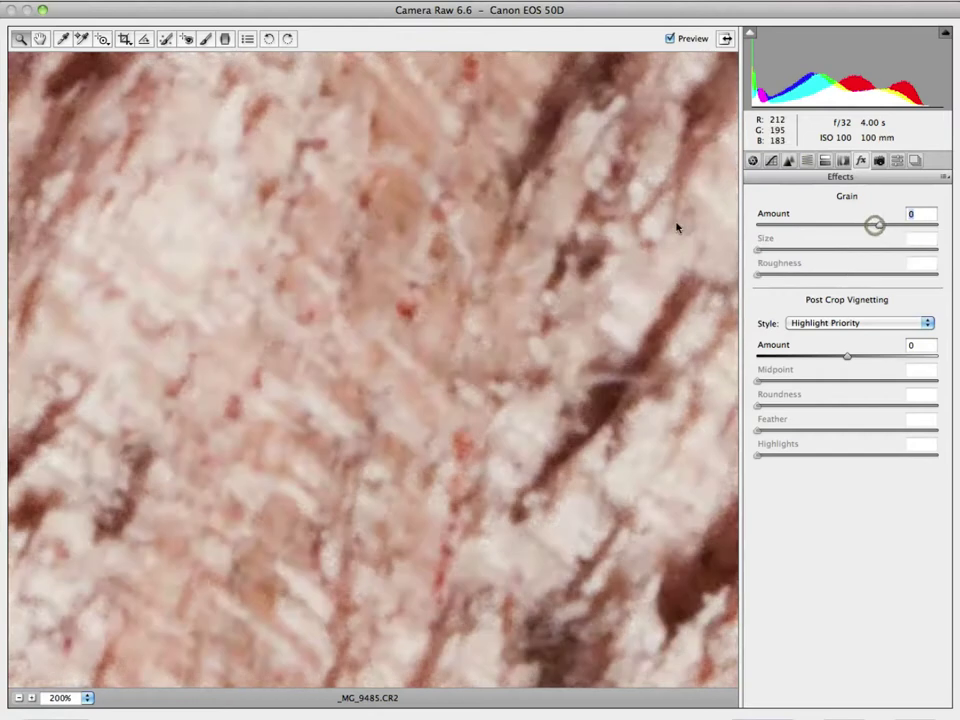
key(super+z)
drag(876, 227, 744, 236)
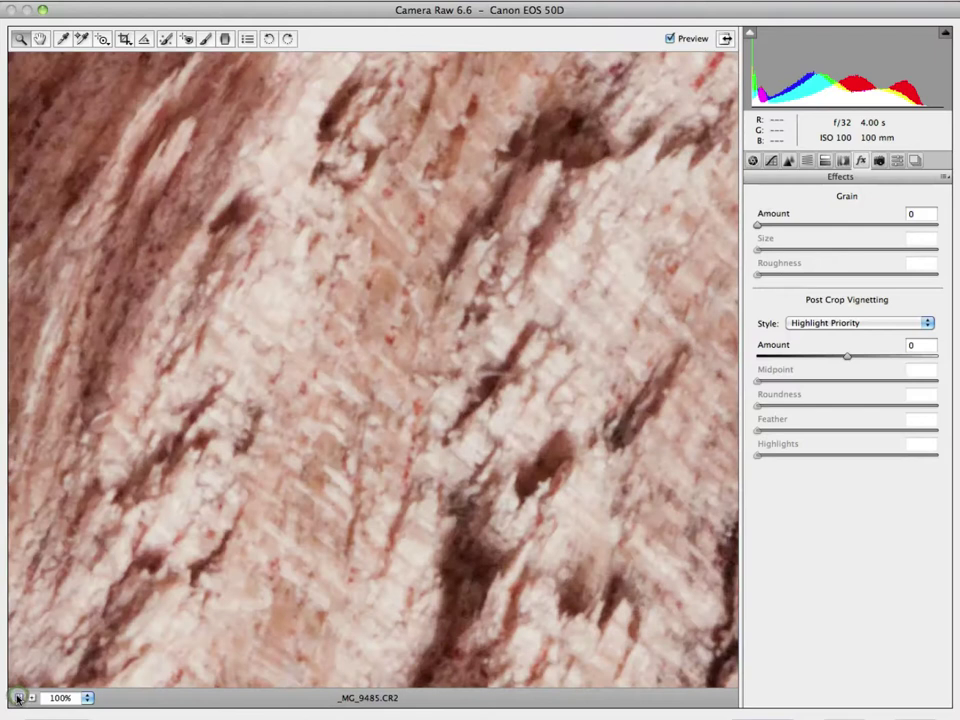
Zoom out to 25% to fit the whole photo and view the Camera Calibration settings
click(17, 698)
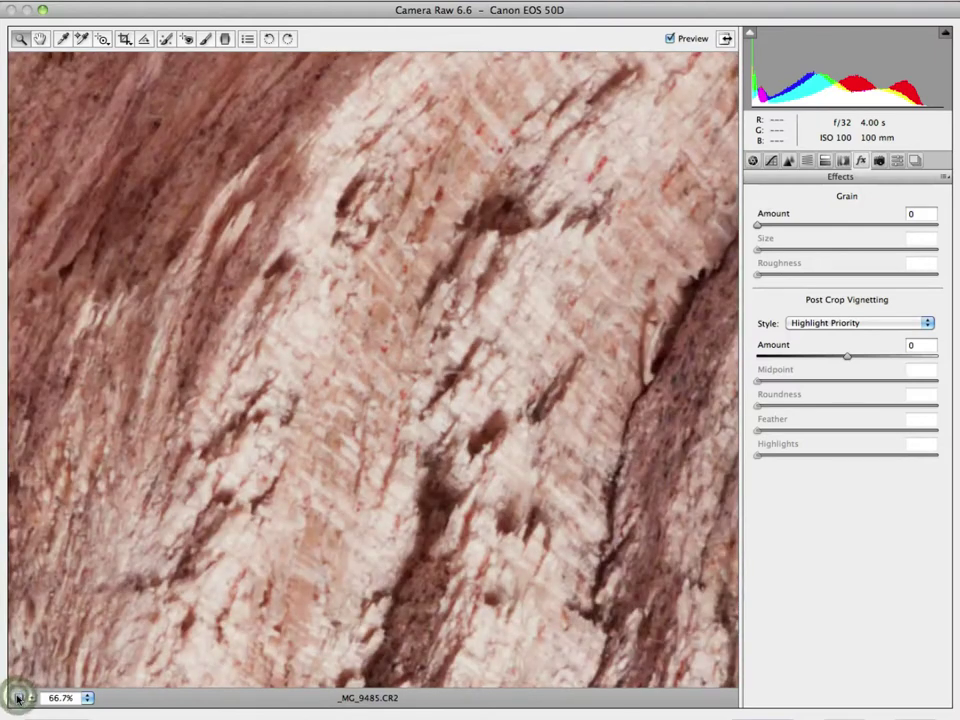
click(17, 698)
click(17, 698)
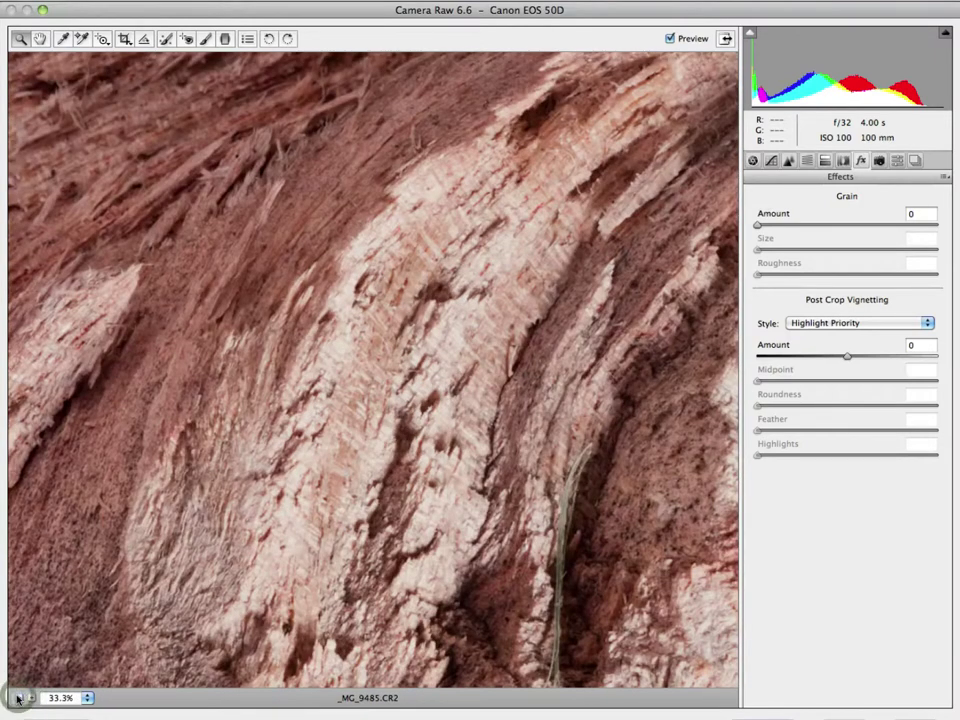
click(17, 698)
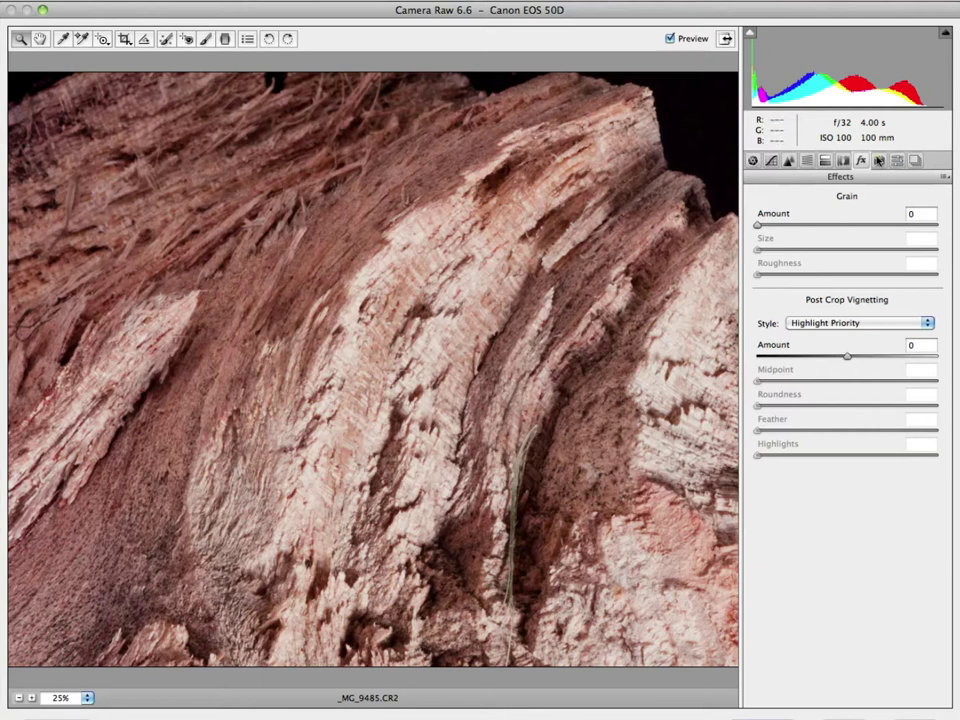
click(879, 161)
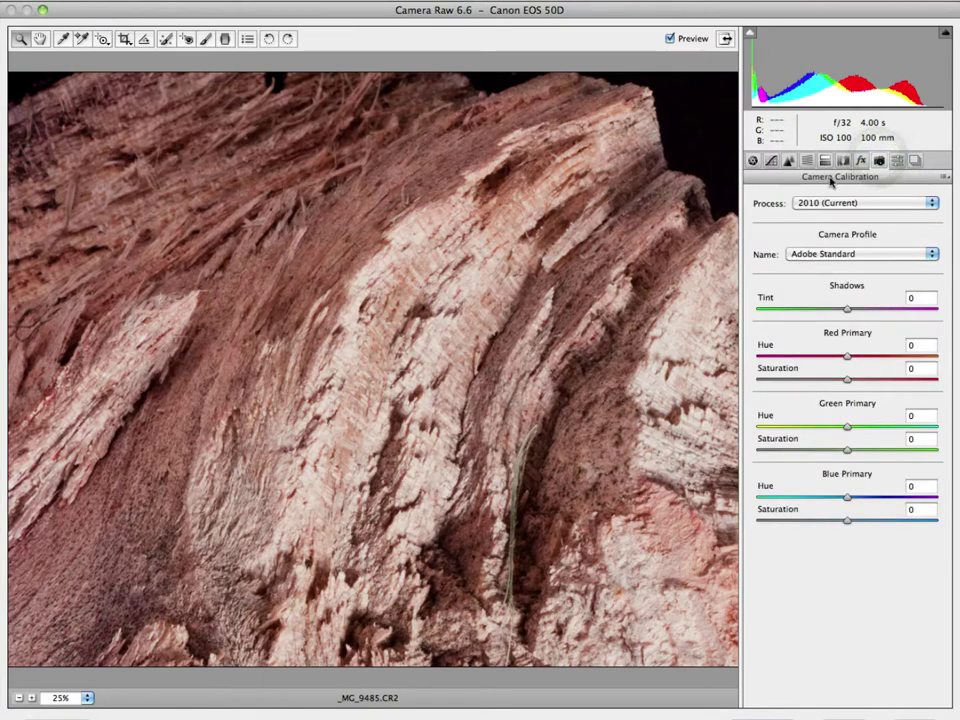
Look over the Presets and Snapshots, then add a light post-crop vignette in Effects
click(898, 163)
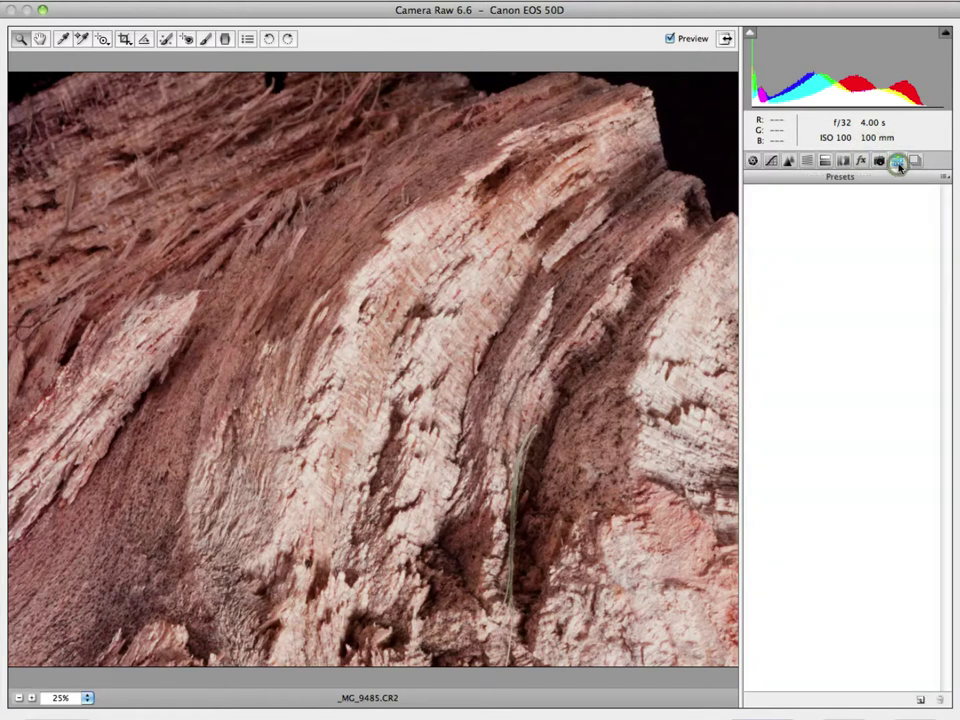
click(915, 160)
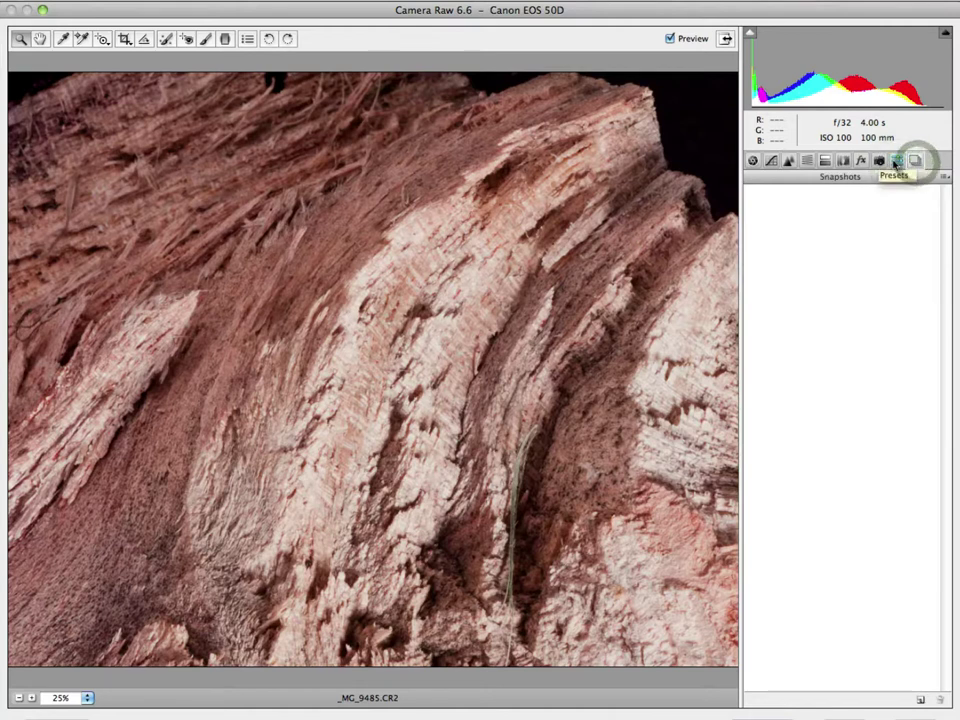
click(860, 161)
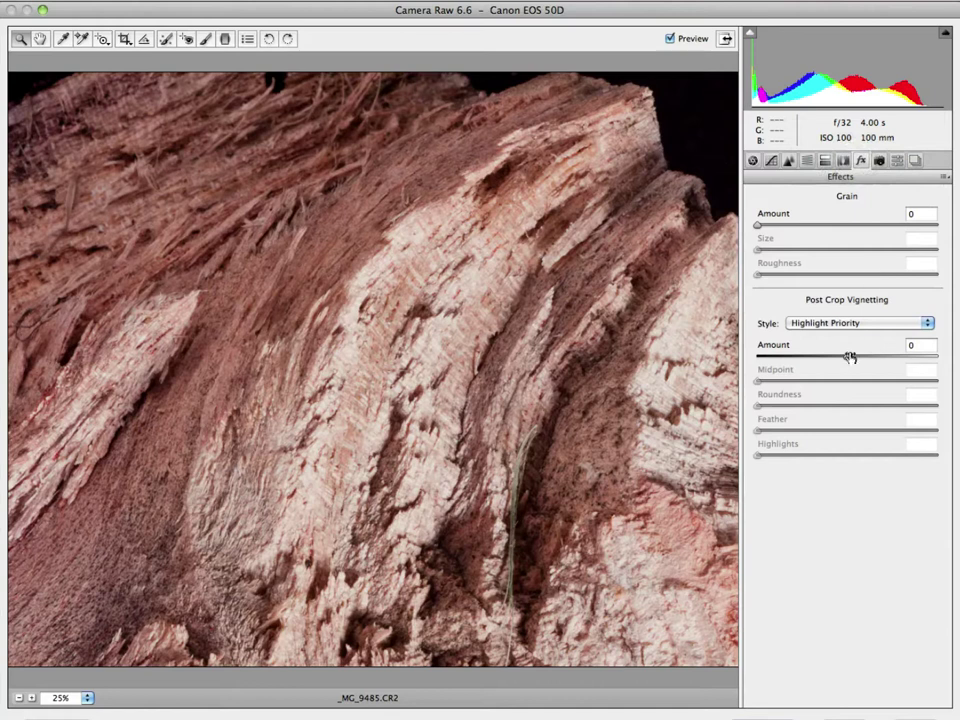
drag(846, 361, 876, 360)
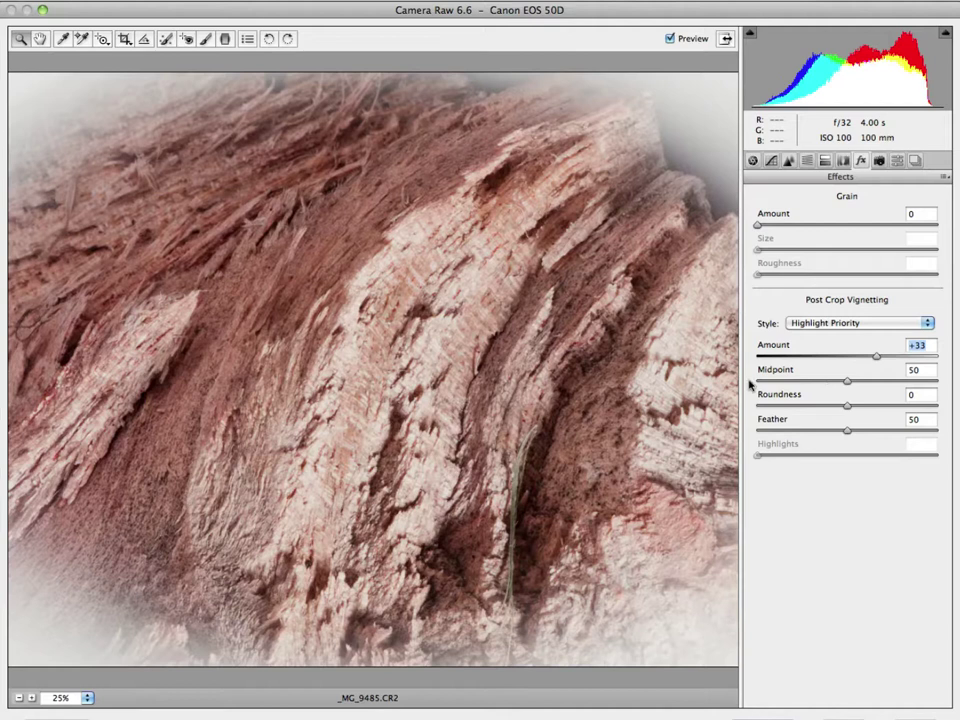
Try the vignette styles, keep Paint Overlay, and set the vignette Amount to 0
click(834, 323)
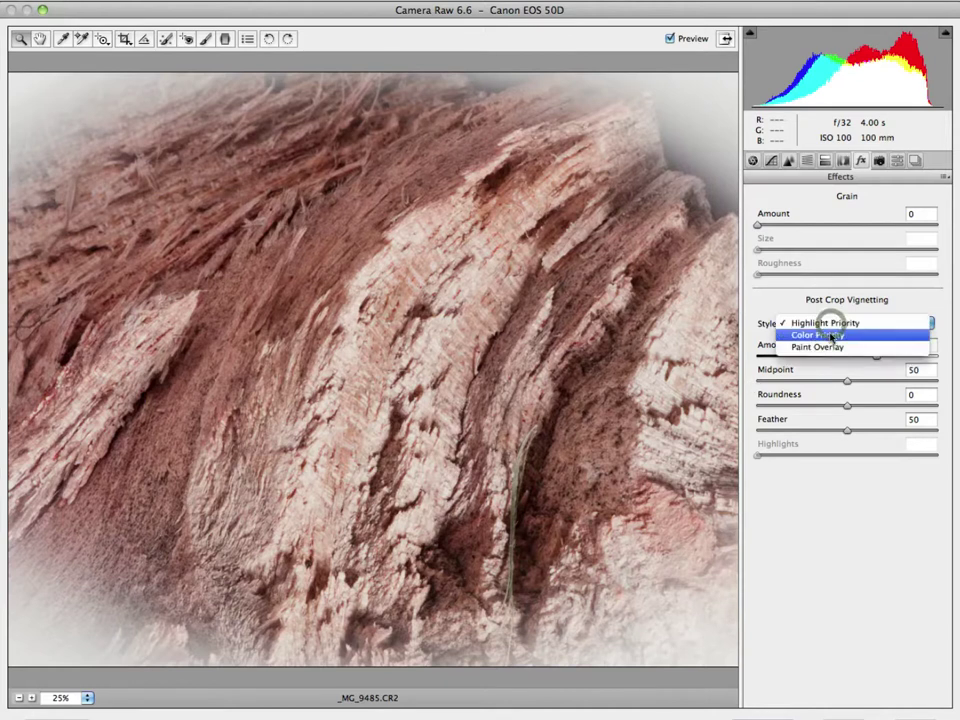
click(830, 336)
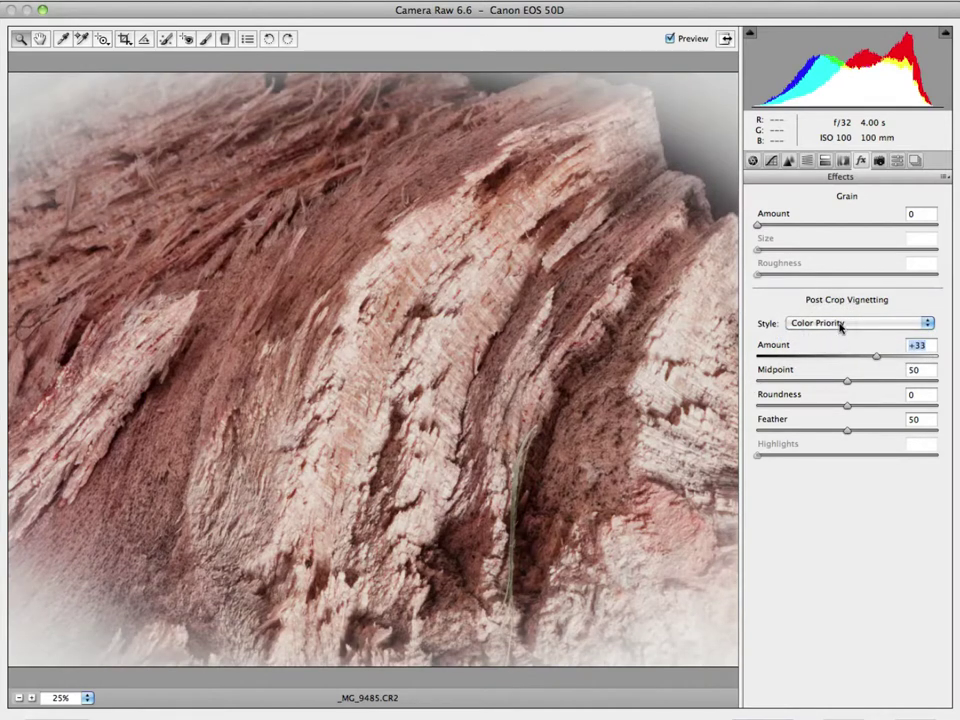
click(840, 325)
click(840, 336)
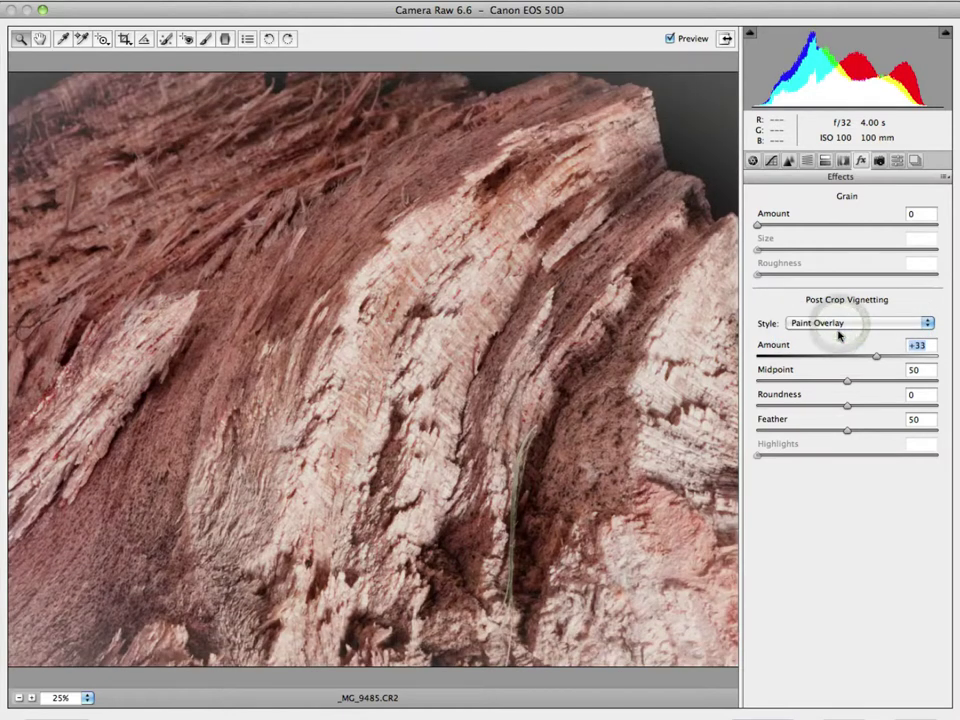
click(824, 326)
click(823, 323)
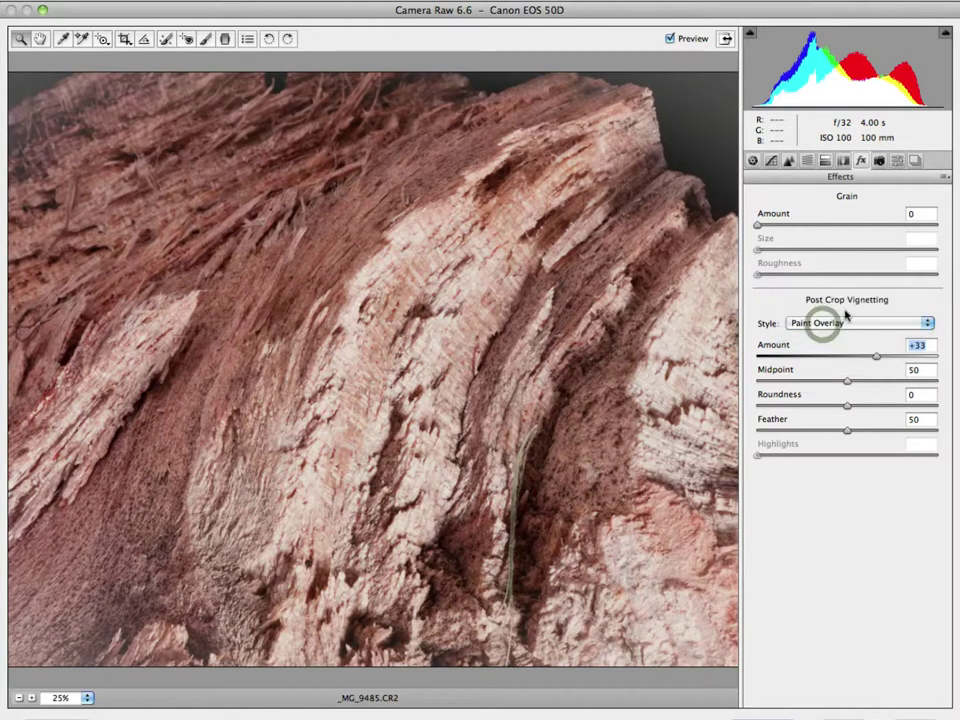
drag(876, 354, 731, 345)
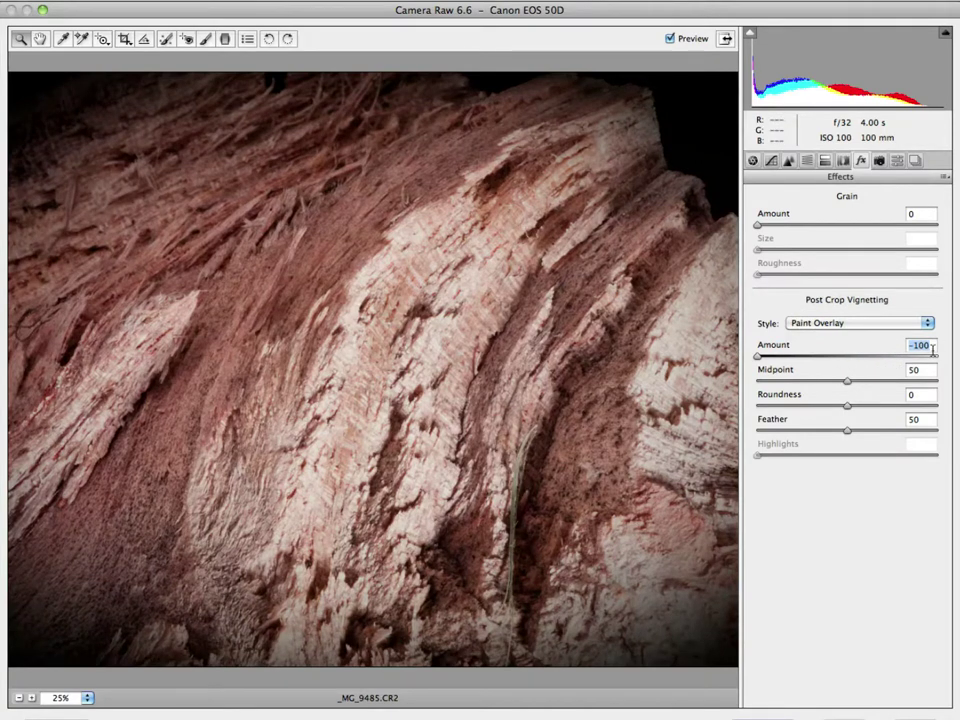
text(0)
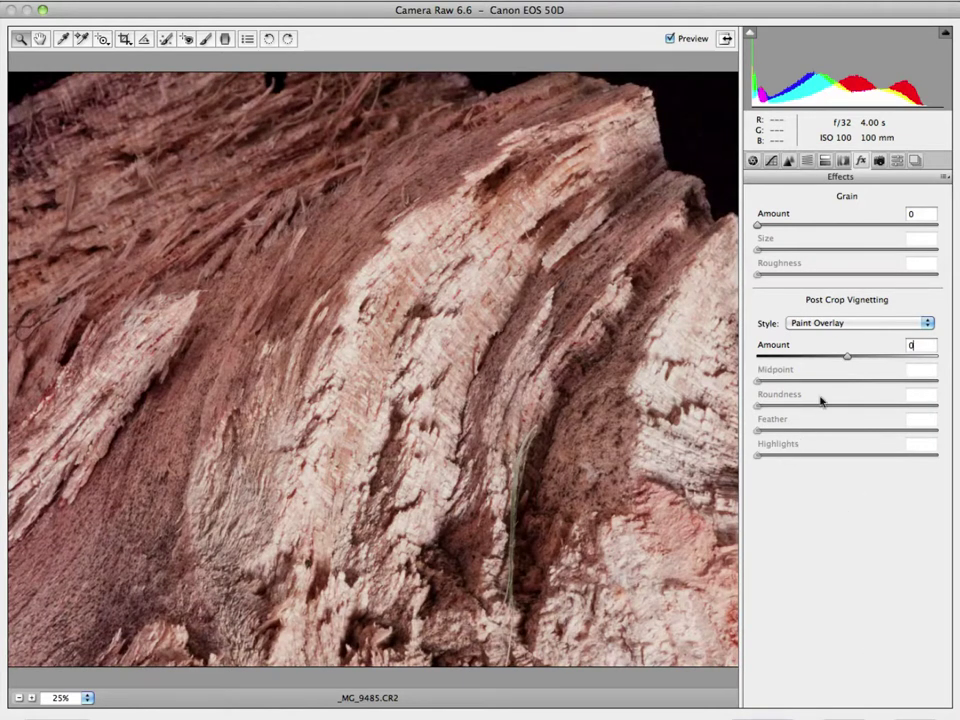
click(753, 160)
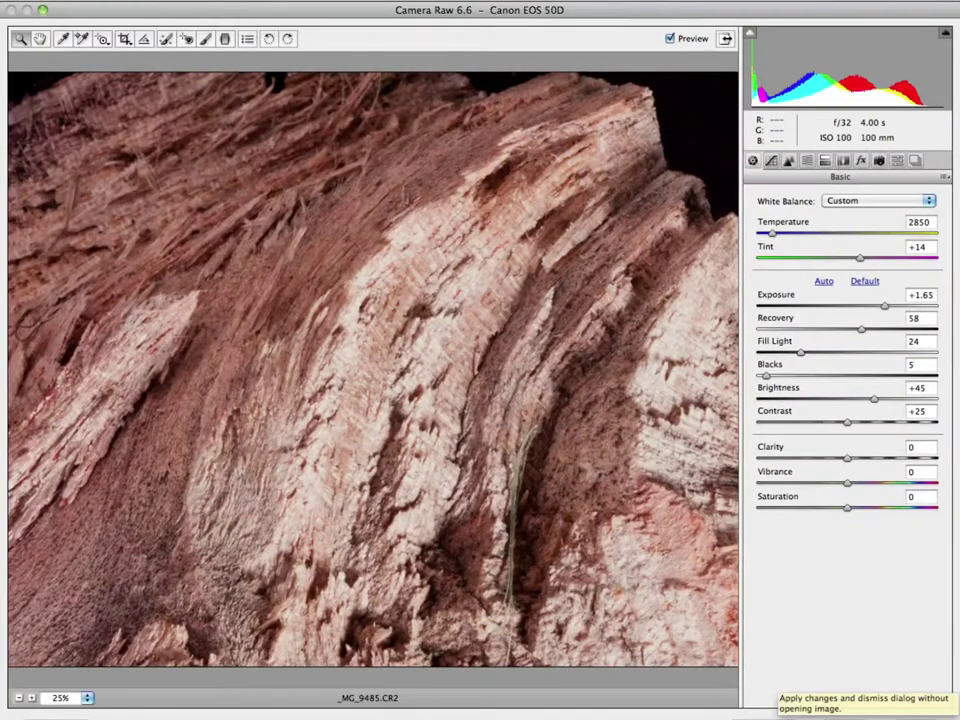
Apply the firewood edits with Done, closing Camera Raw
click(770, 690)
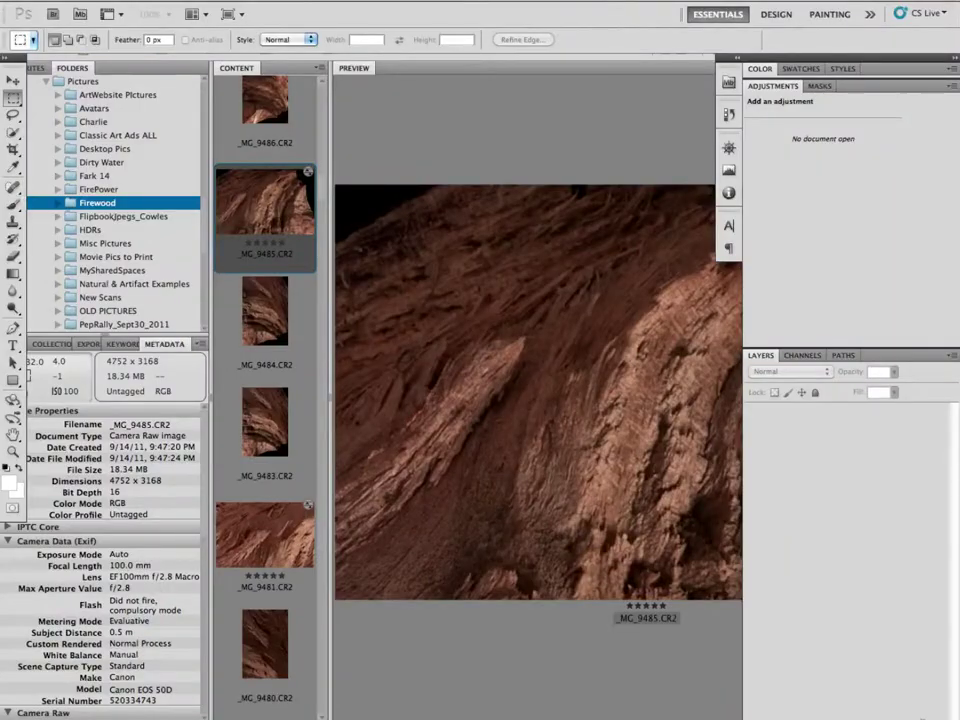
Reveal _MG_9485.CR2 from Bridge in Finder, beside its _MG_9485.xmp sidecar
click(638, 699)
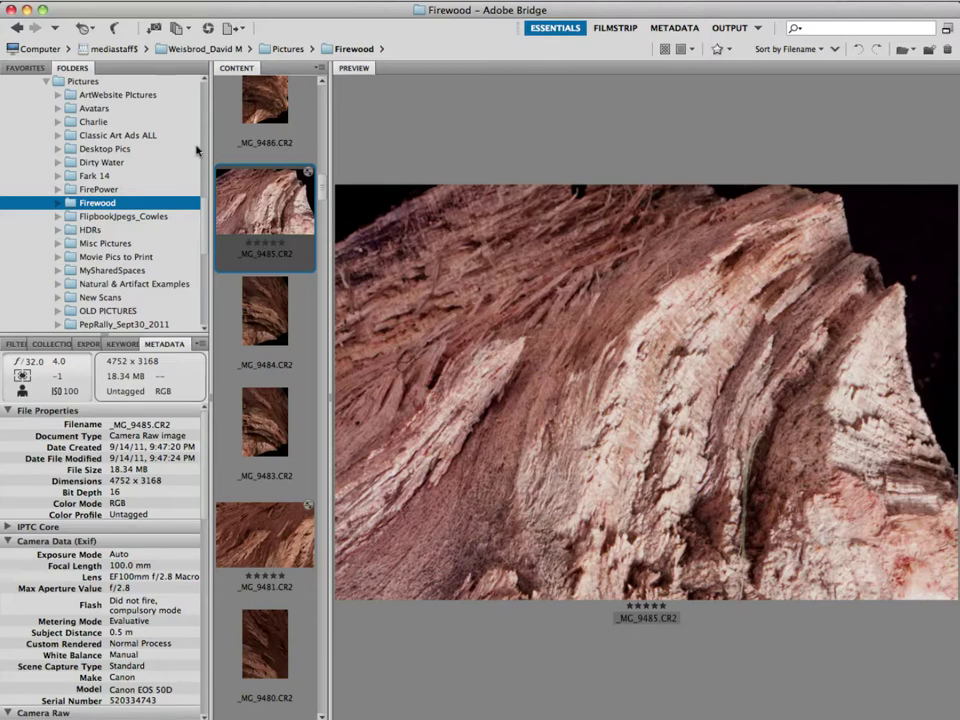
right_click(243, 199)
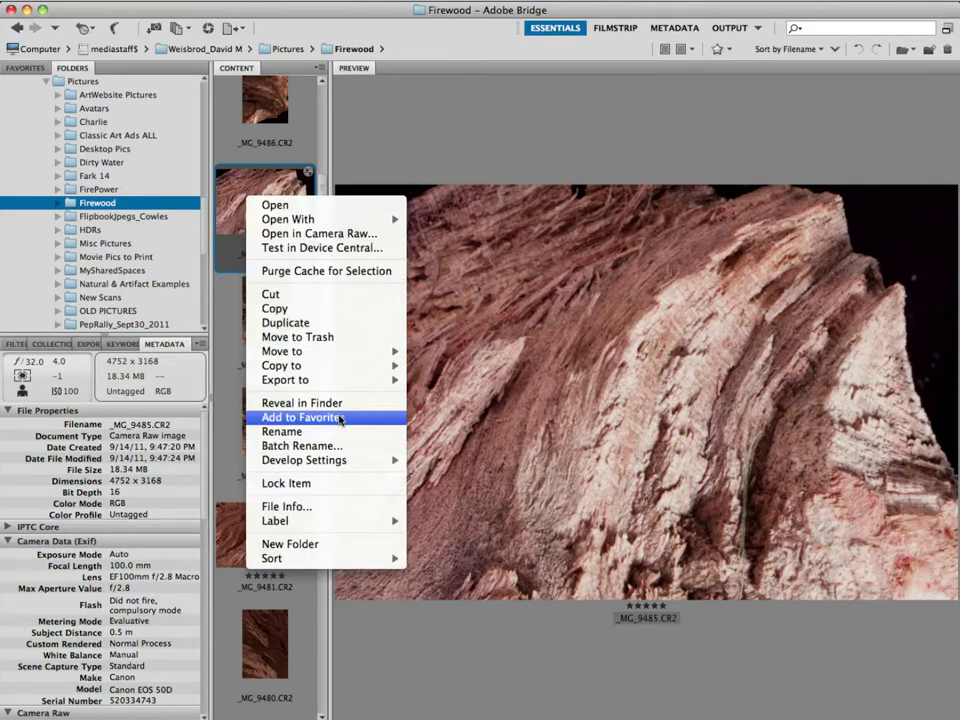
click(300, 402)
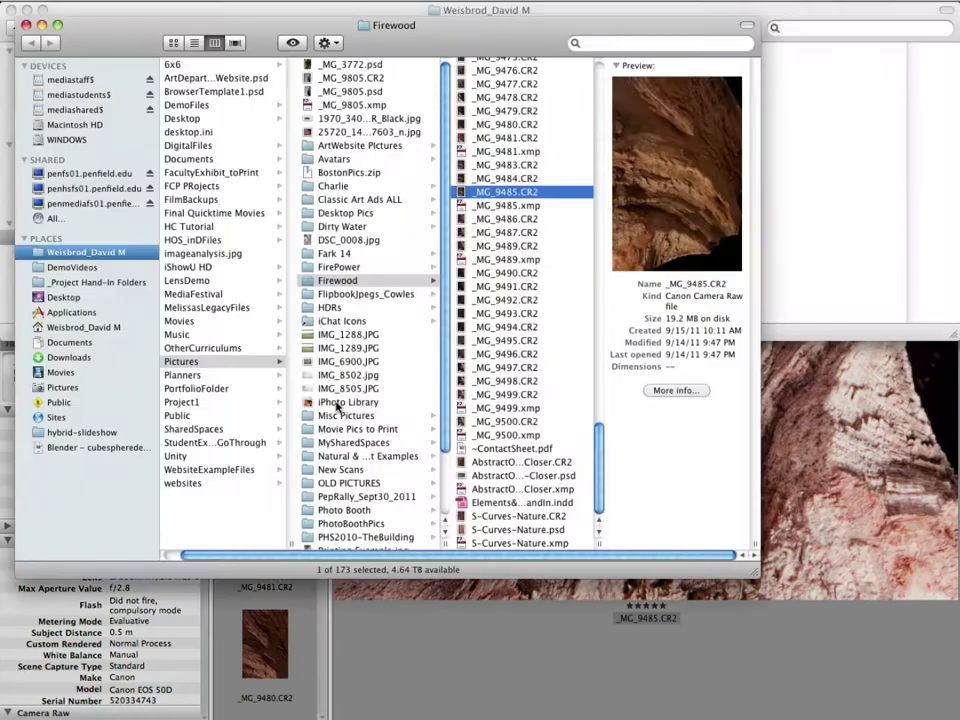
Permanently delete the _MG_9485.xmp sidecar from the Firewood folder and return to Bridge
click(491, 206)
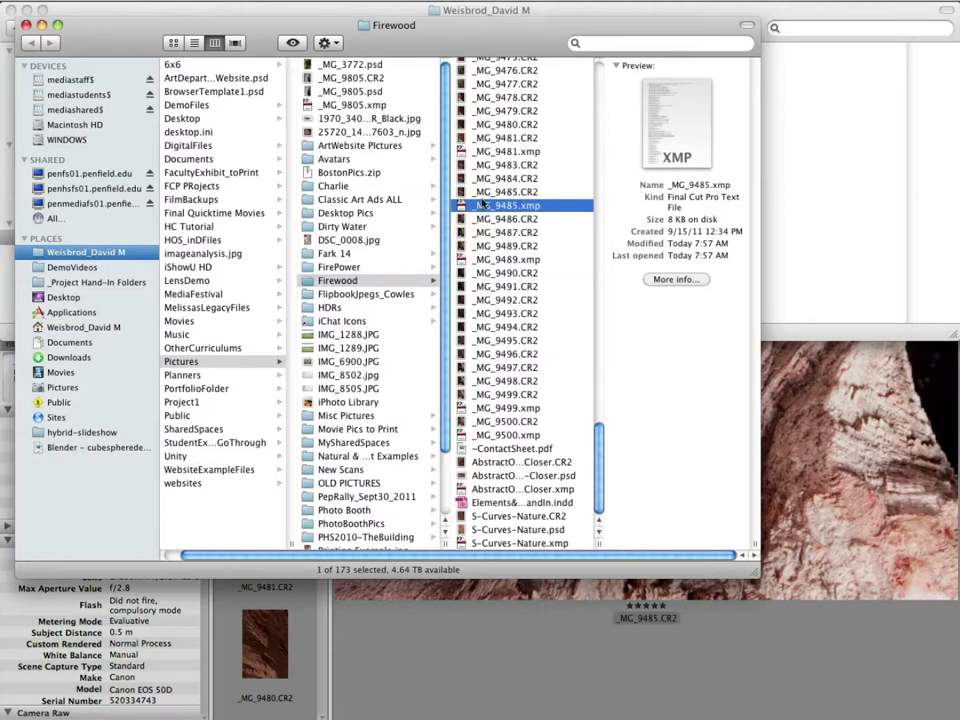
key(super+BackSpace)
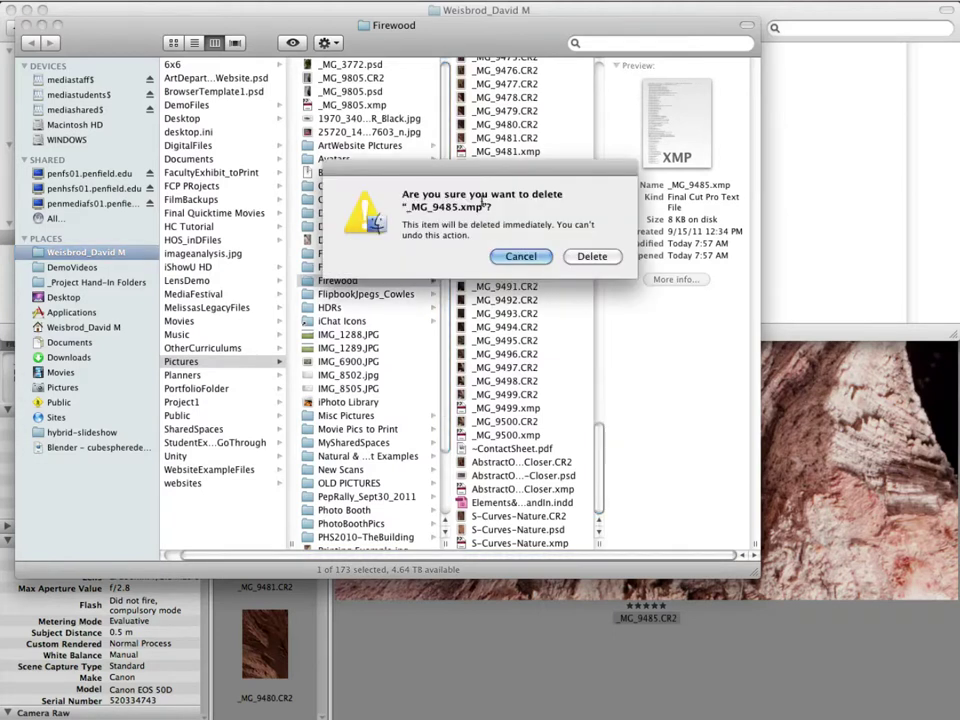
click(592, 257)
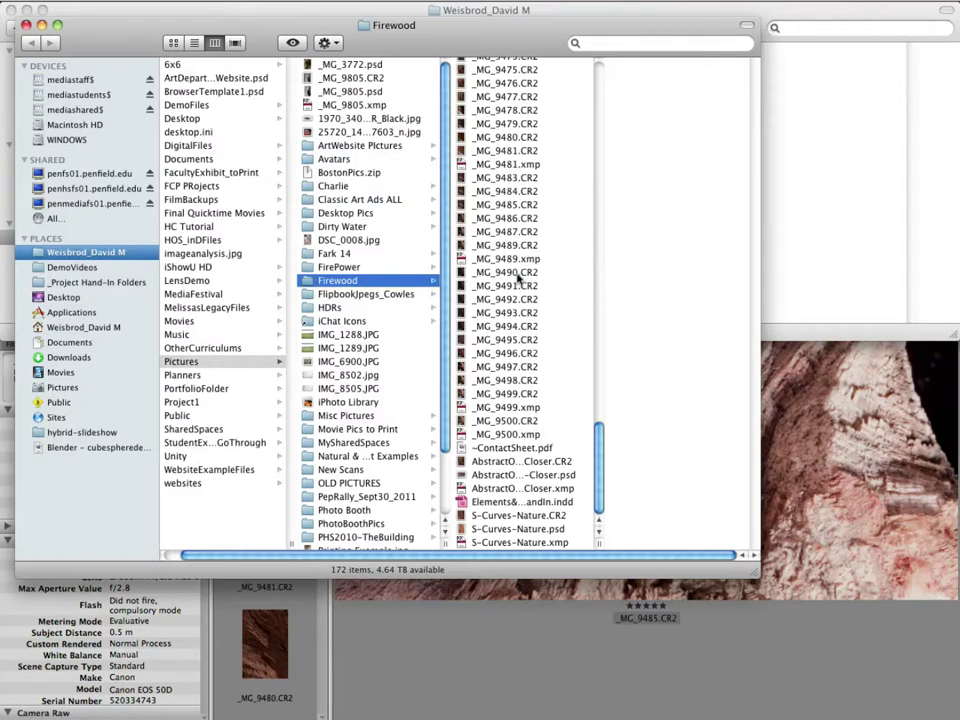
click(556, 697)
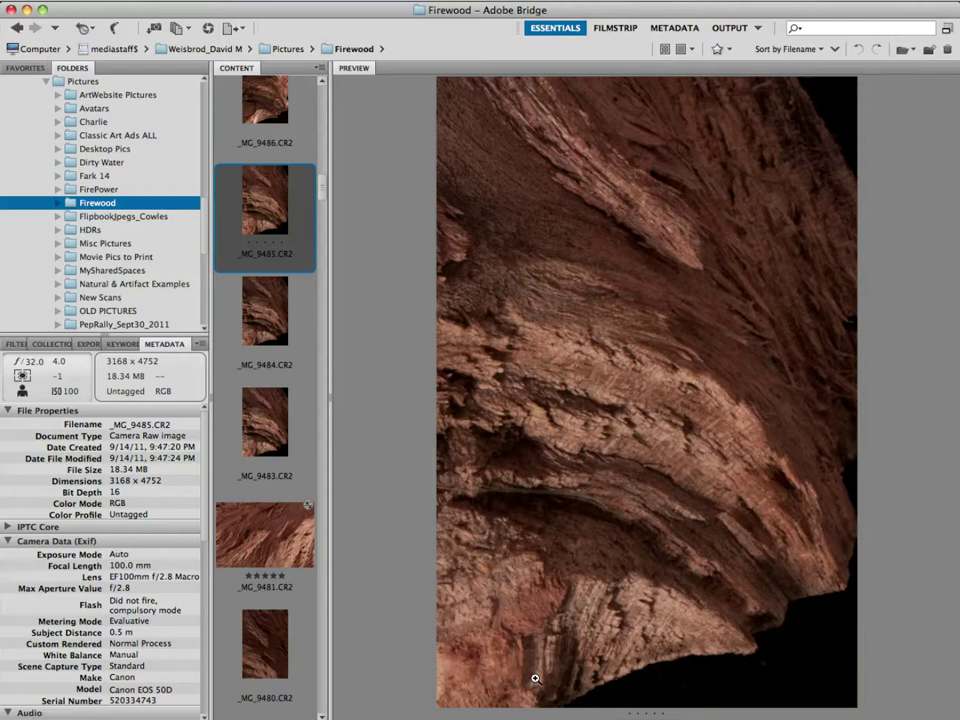
Reveal the _MG_9485 raw file in Finder to confirm no XMP sidecar remains
right_click(247, 198)
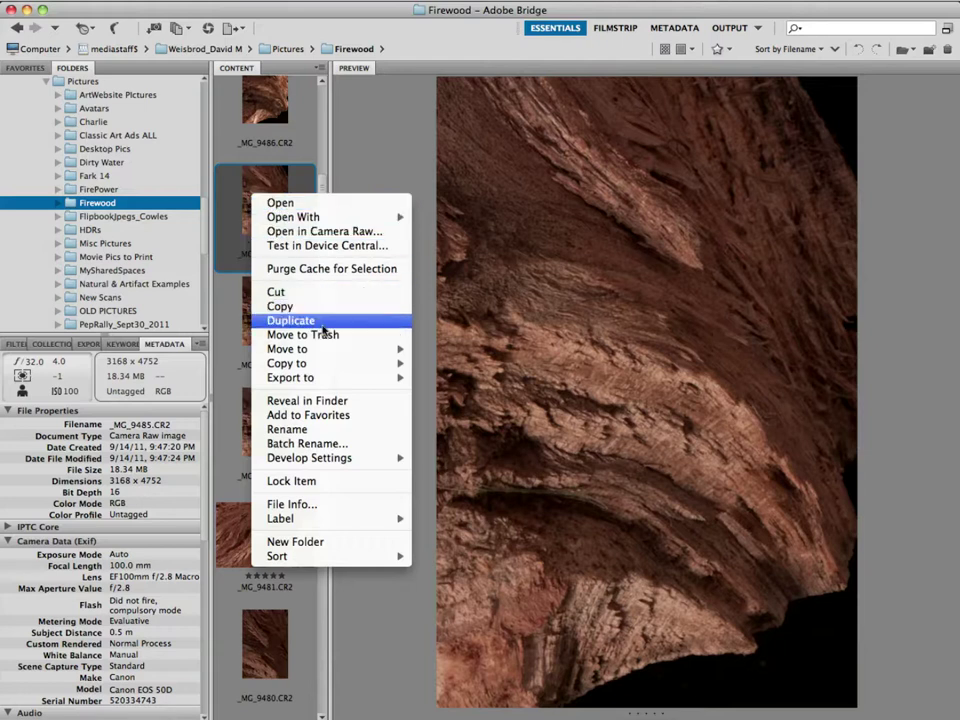
click(320, 400)
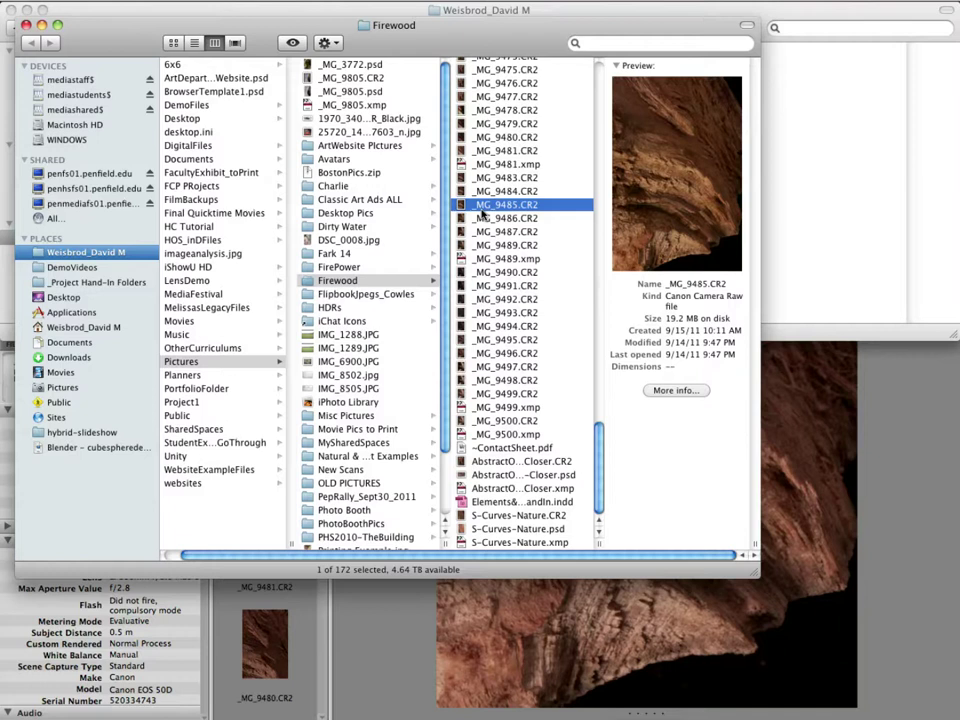
Bring Adobe Bridge back in front of Finder to view the original _MG_9485 photo
click(922, 508)
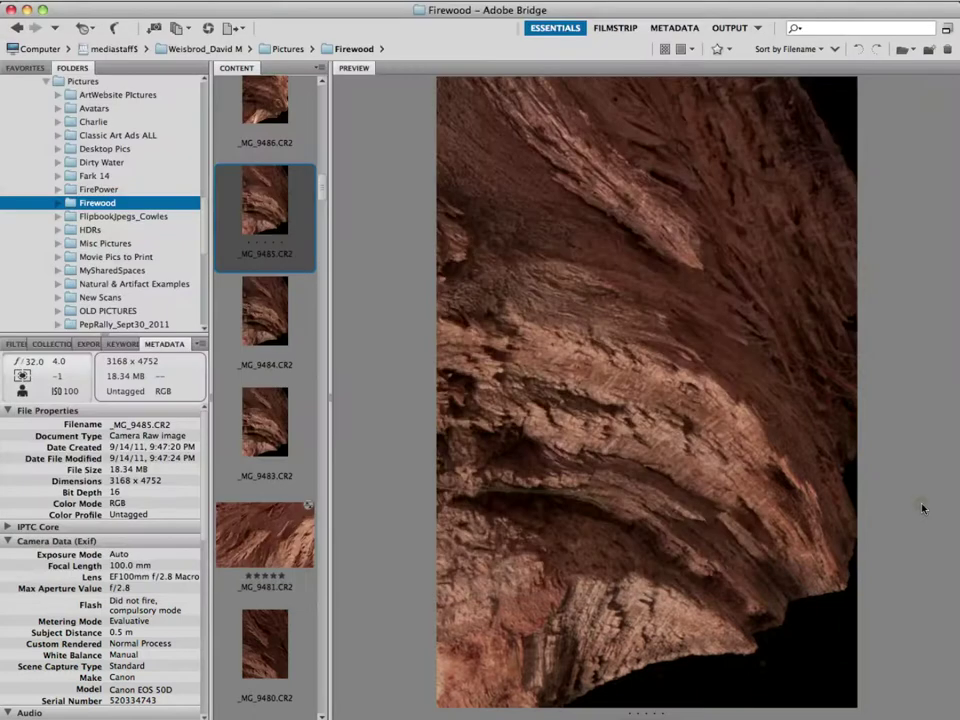